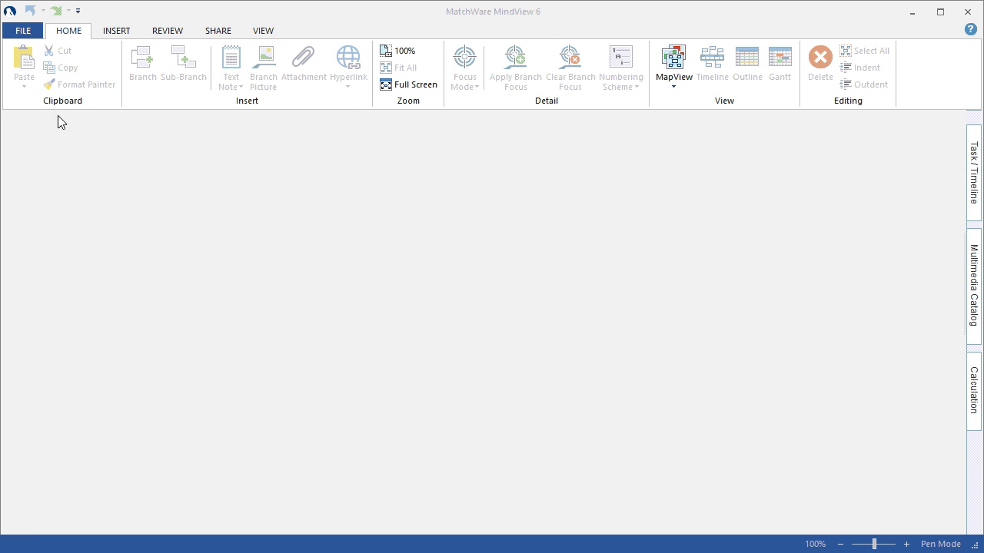
Step: Browse New from Template to the Business > Company Management templates, showing Agenda, Budgeting and Business Plan
{"action": "left_click", "coordinate": [24, 31]}
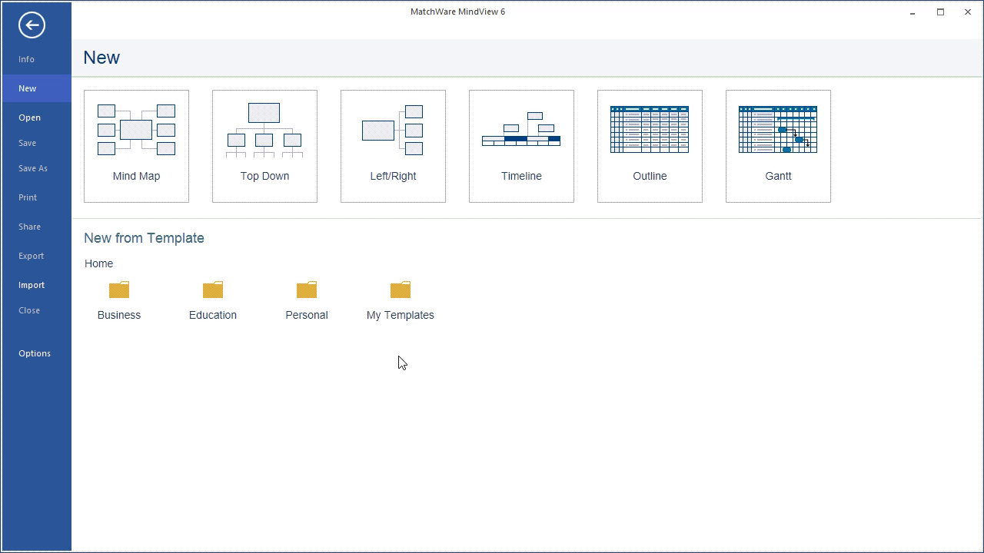
{"action": "left_click", "coordinate": [123, 298]}
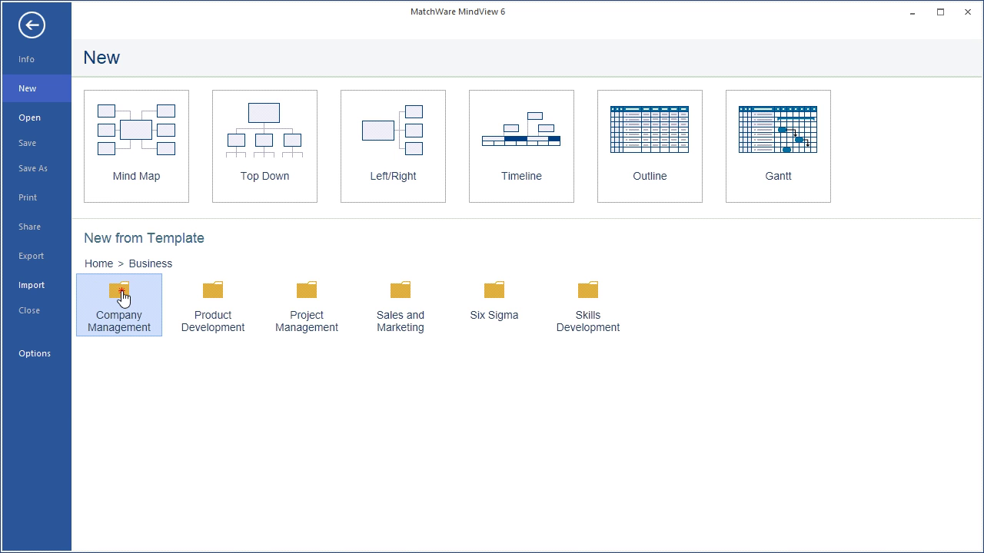
{"action": "left_click", "coordinate": [122, 298]}
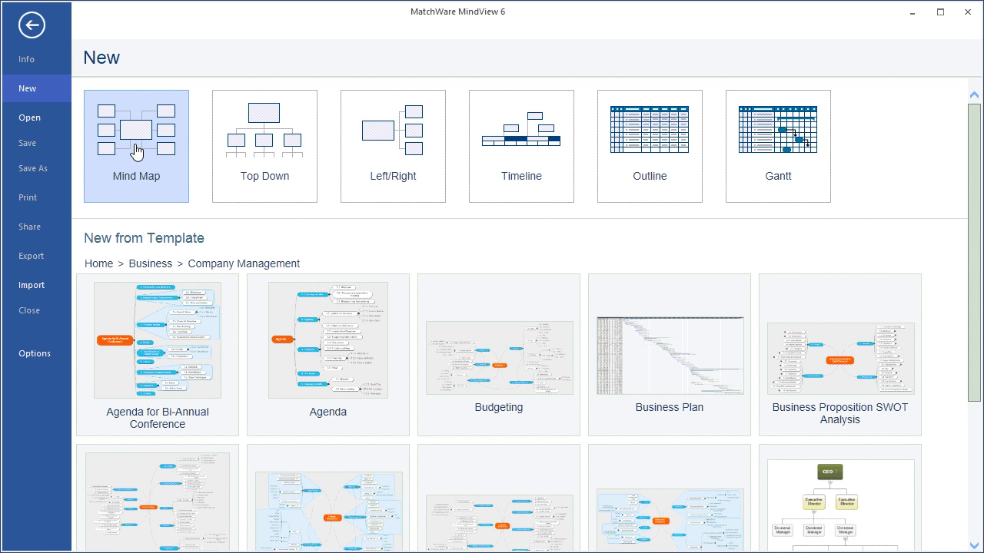
Step: Create a new blank Mind Map and retitle its central 'Subject' topic as 'Agenda'
{"action": "left_click", "coordinate": [136, 151]}
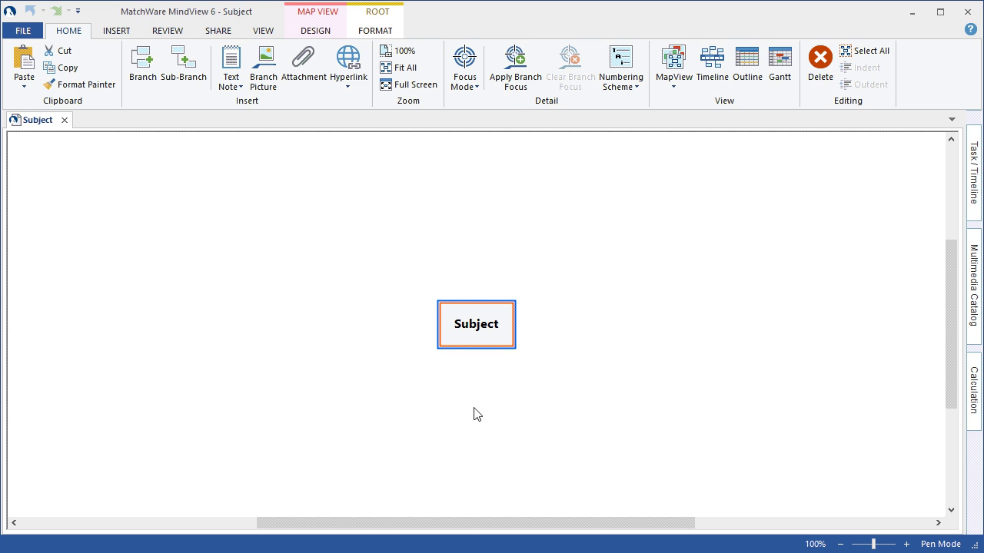
{"action": "left_click", "coordinate": [476, 415]}
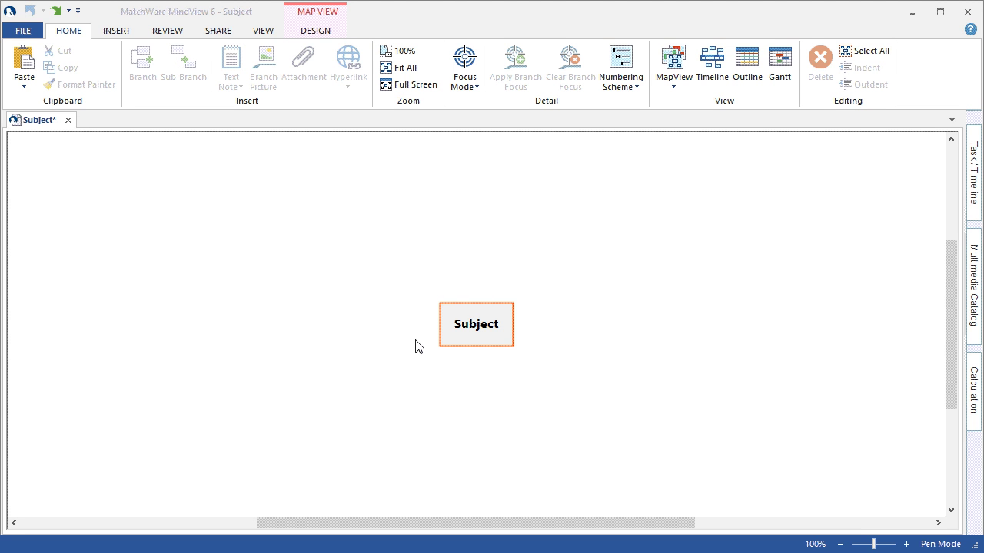
{"action": "left_click", "coordinate": [483, 331]}
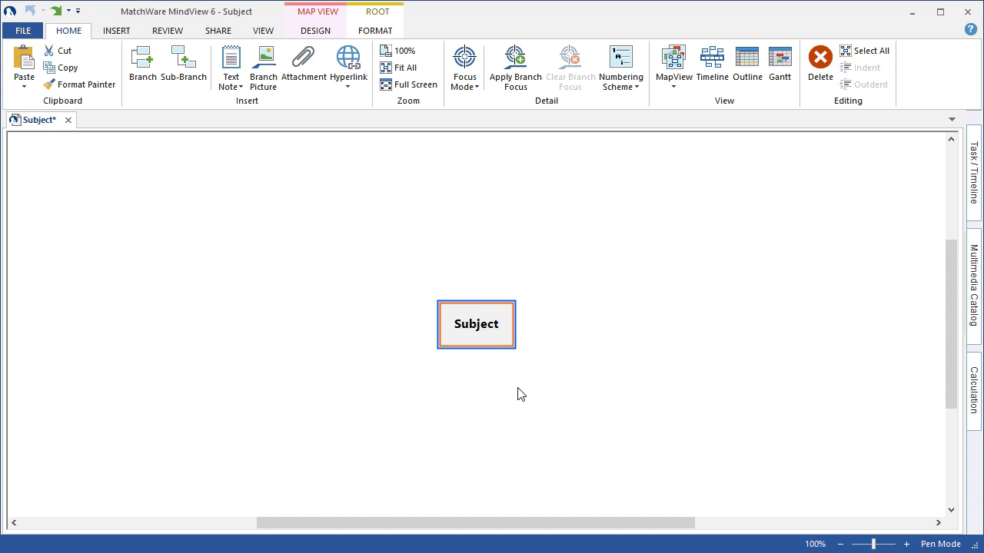
{"action": "type", "text": "Agenda"}
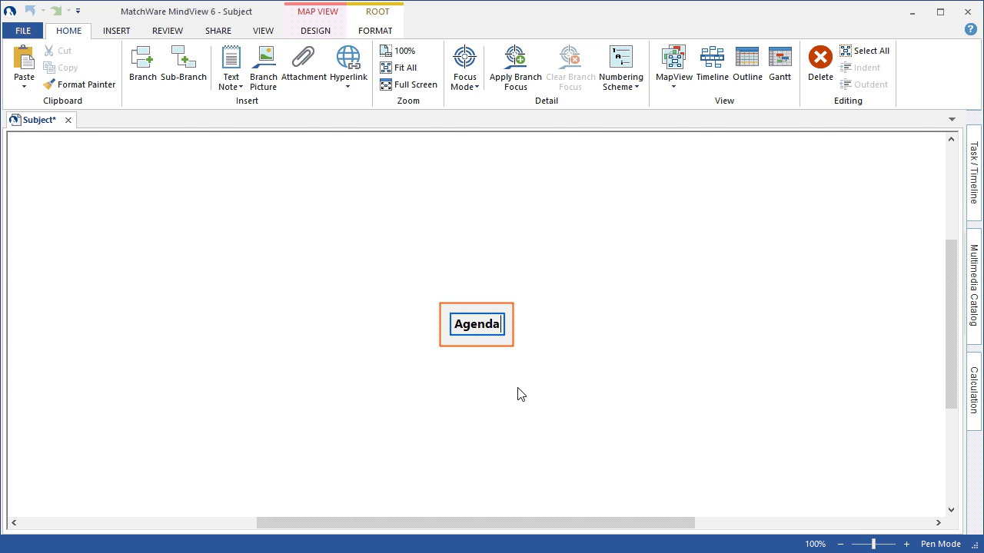
{"action": "left_click", "coordinate": [518, 389]}
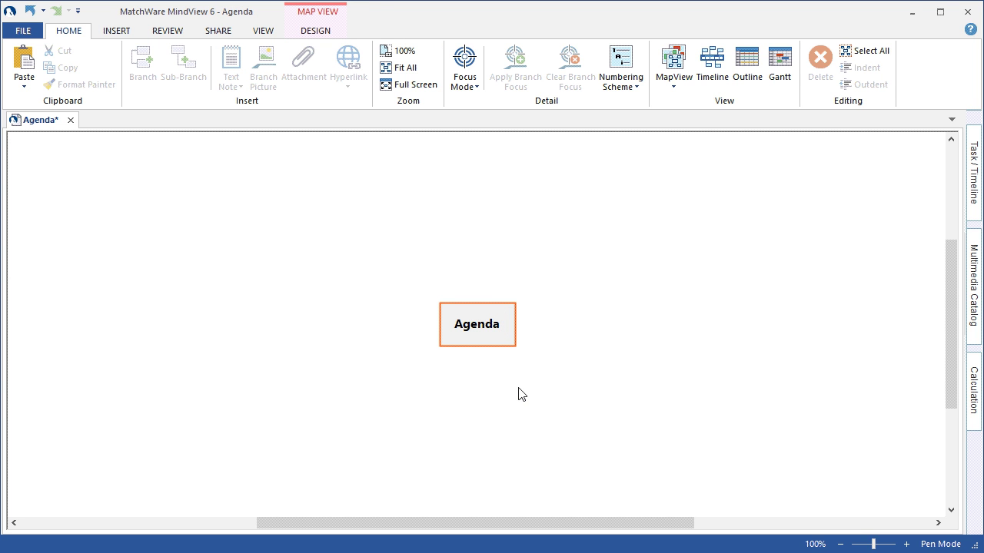
Step: Add four 'Idea' branches around Agenda and chain two nested 'Idea' sub-branches off the upper-left one
{"action": "left_click", "coordinate": [480, 327]}
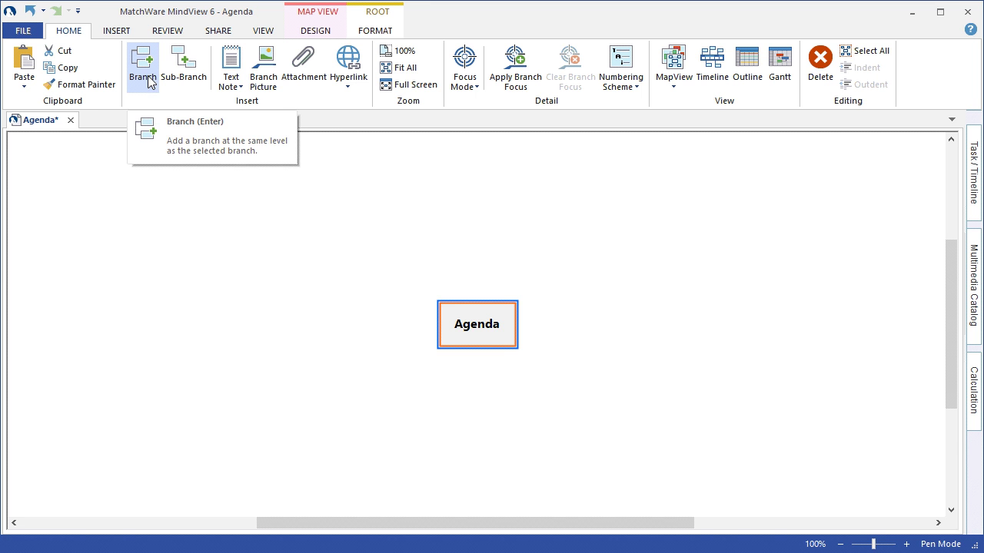
{"action": "left_click", "coordinate": [149, 82]}
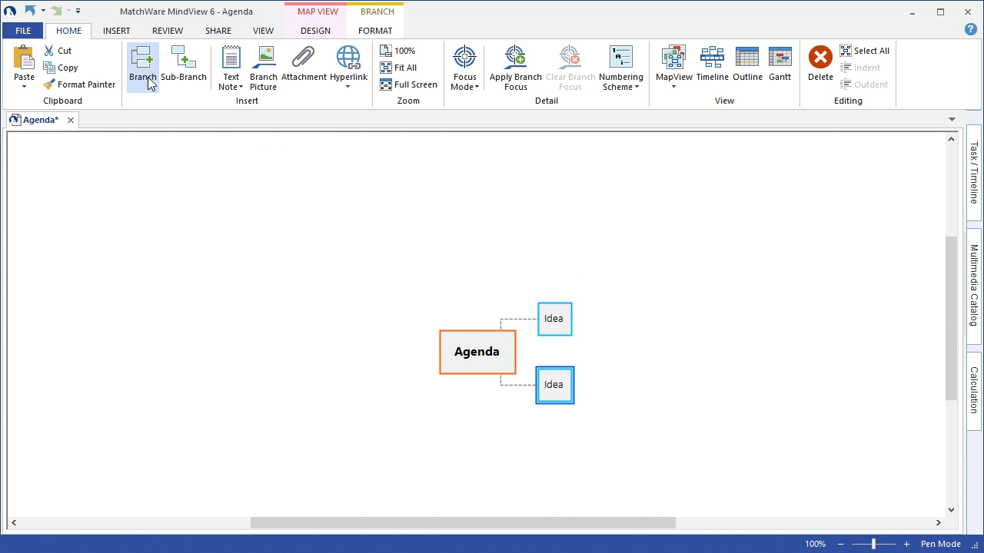
{"action": "left_click", "coordinate": [694, 314]}
{"action": "right_click", "coordinate": [486, 343]}
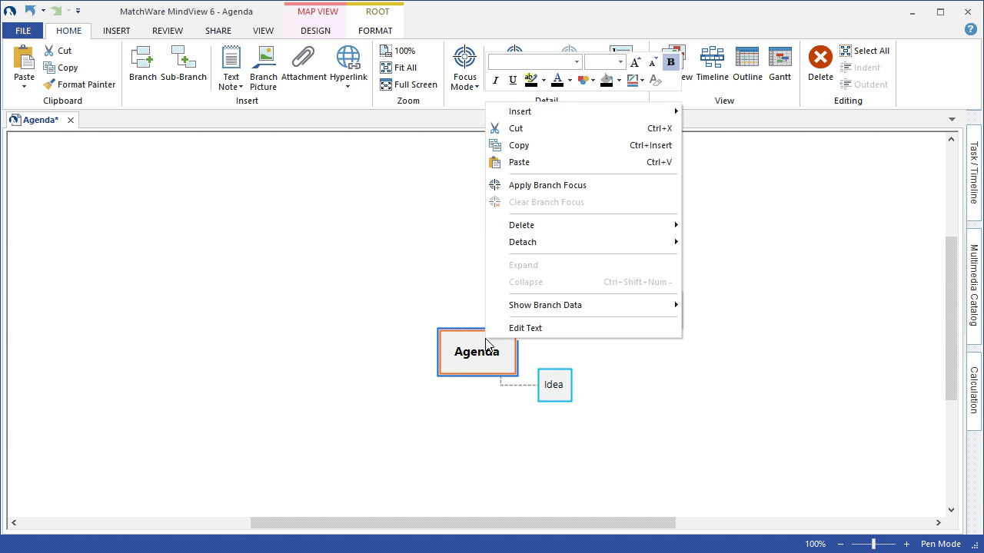
{"action": "mouse_move", "coordinate": [519, 111]}
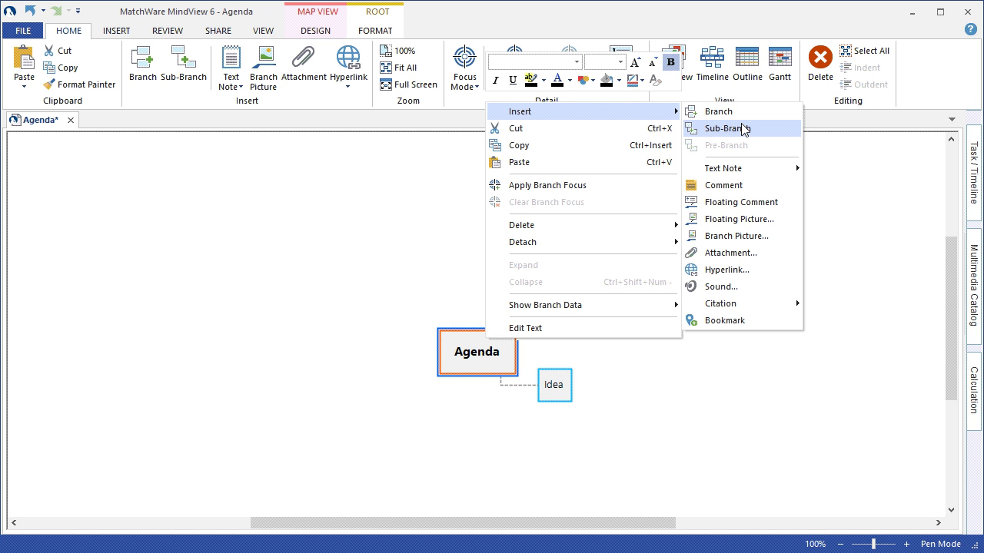
{"action": "left_click", "coordinate": [743, 130]}
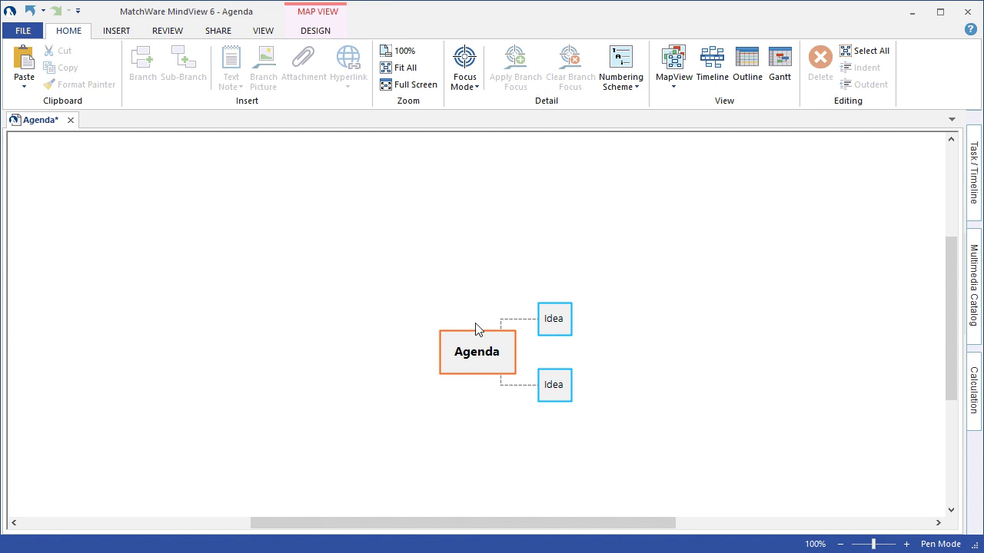
{"action": "left_click", "coordinate": [477, 365]}
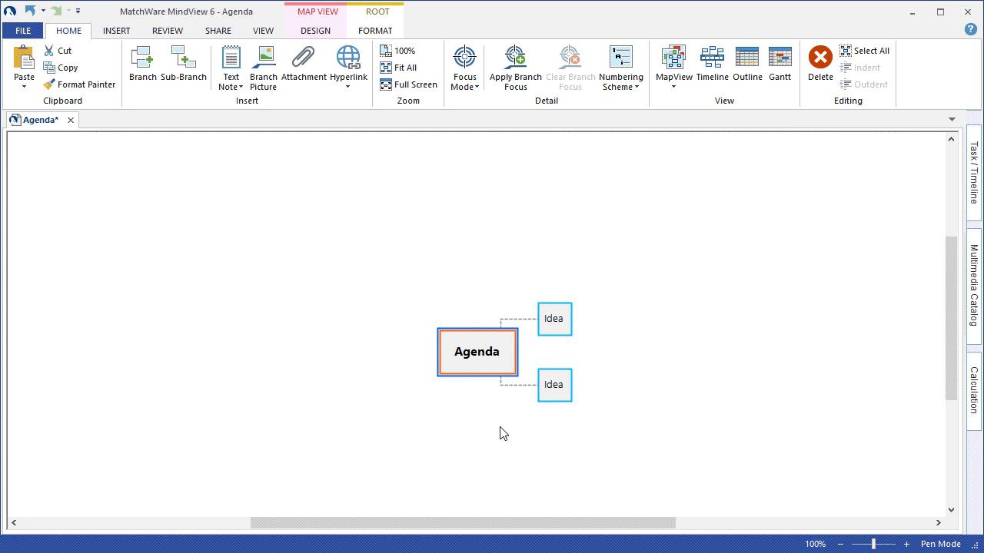
{"action": "key", "text": "Insert"}
{"action": "key", "text": "Return"}
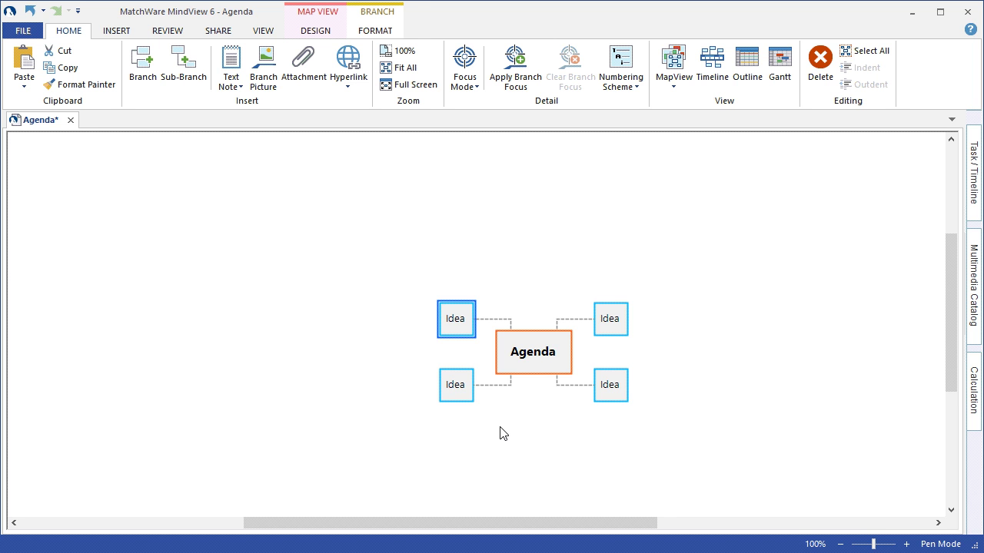
{"action": "key", "text": "Insert"}
{"action": "key", "text": "Insert"}
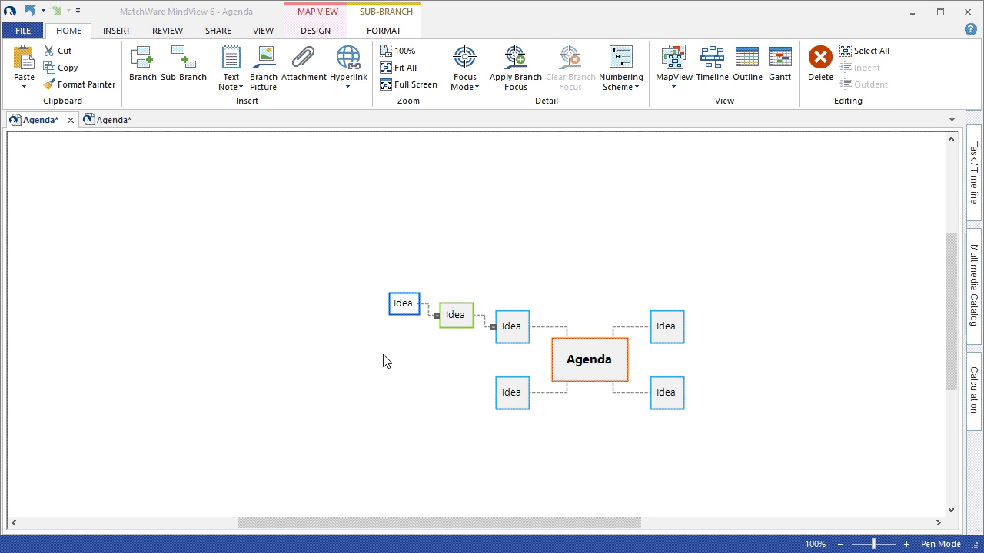
Step: Drag the nested Idea sub-branches so the two-level chain hangs from a different main Idea branch
{"action": "left_click", "coordinate": [386, 361]}
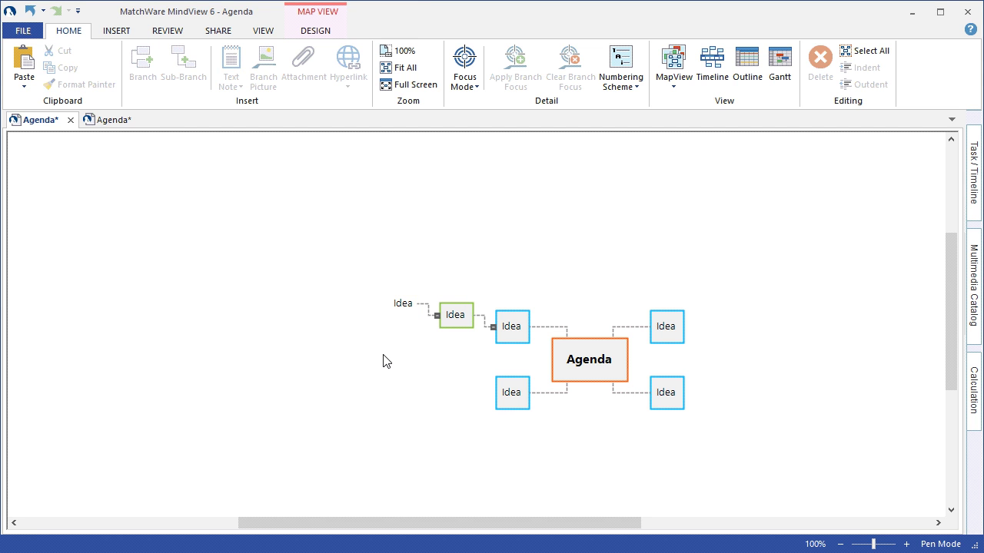
{"action": "left_click", "coordinate": [404, 310]}
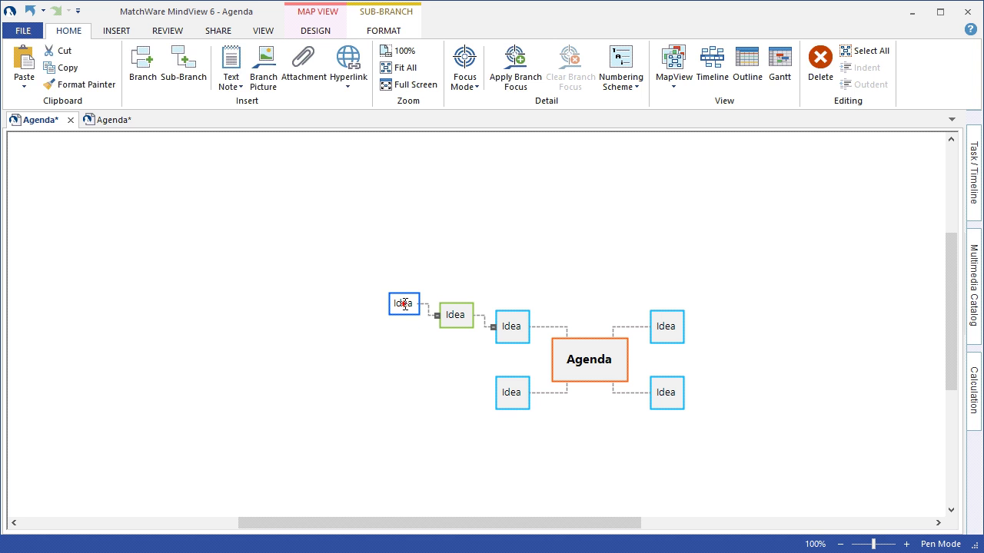
{"action": "left_click_drag", "start_coordinate": [404, 313], "coordinate": [449, 357]}
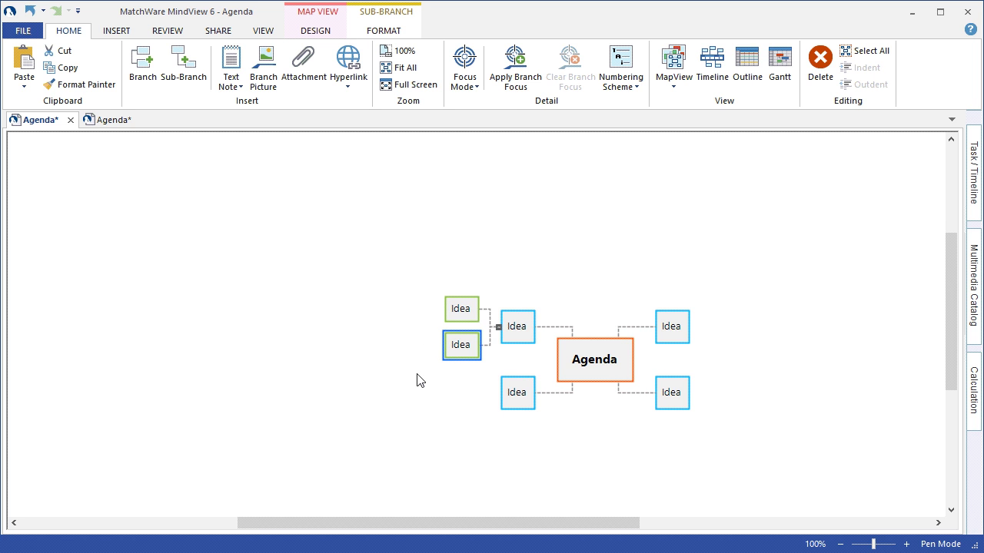
{"action": "left_click_drag", "start_coordinate": [508, 395], "coordinate": [460, 350]}
{"action": "left_click_drag", "start_coordinate": [507, 376], "coordinate": [560, 369]}
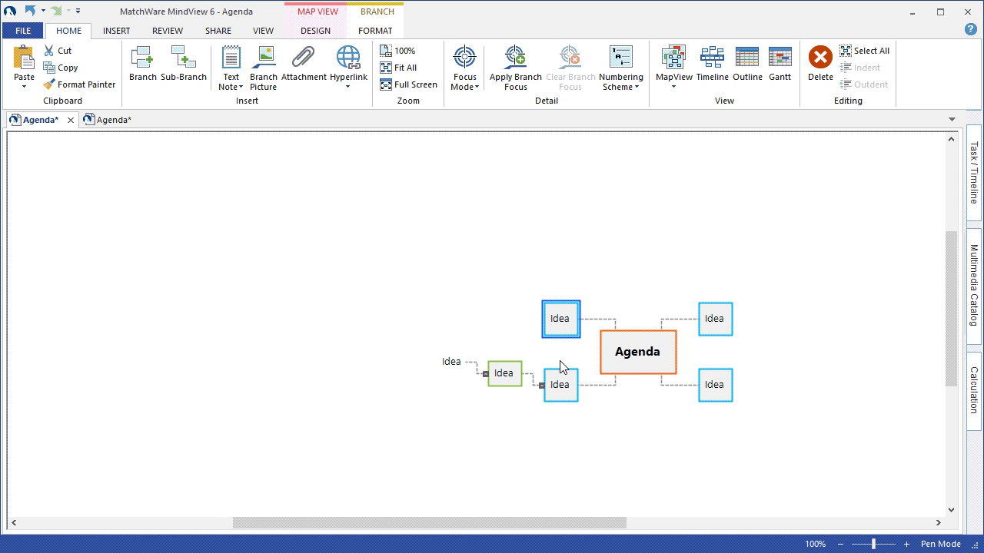
{"action": "left_click", "coordinate": [107, 123]}
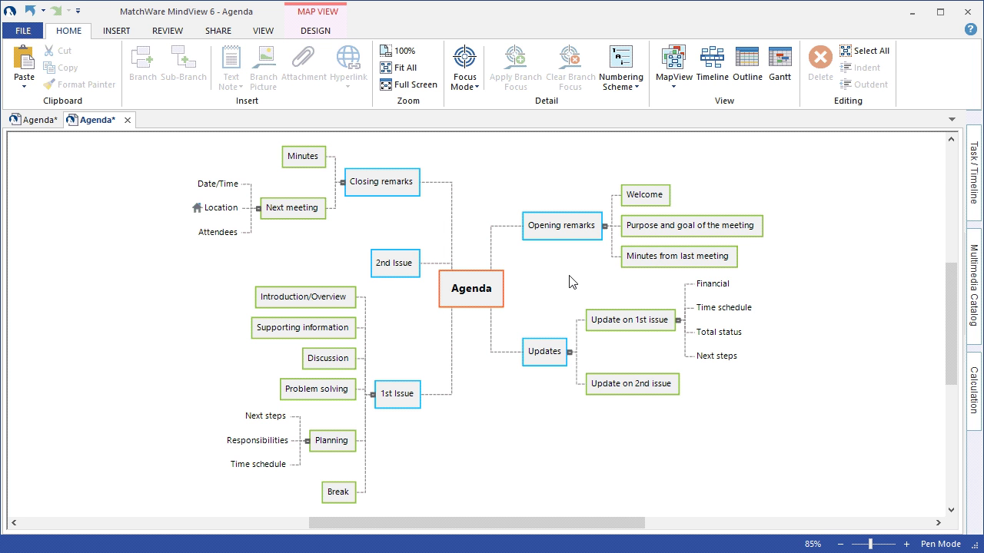
Step: Apply the 1, 1.1, 1.1.1 numbering scheme, undoing a trial move of Updates above Opening remarks
{"action": "left_click", "coordinate": [608, 80]}
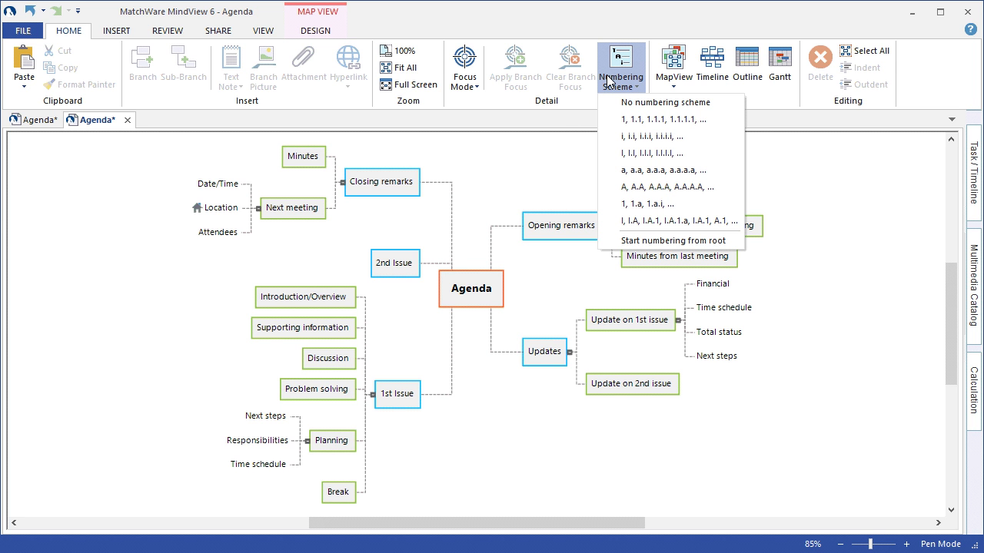
{"action": "left_click", "coordinate": [611, 119]}
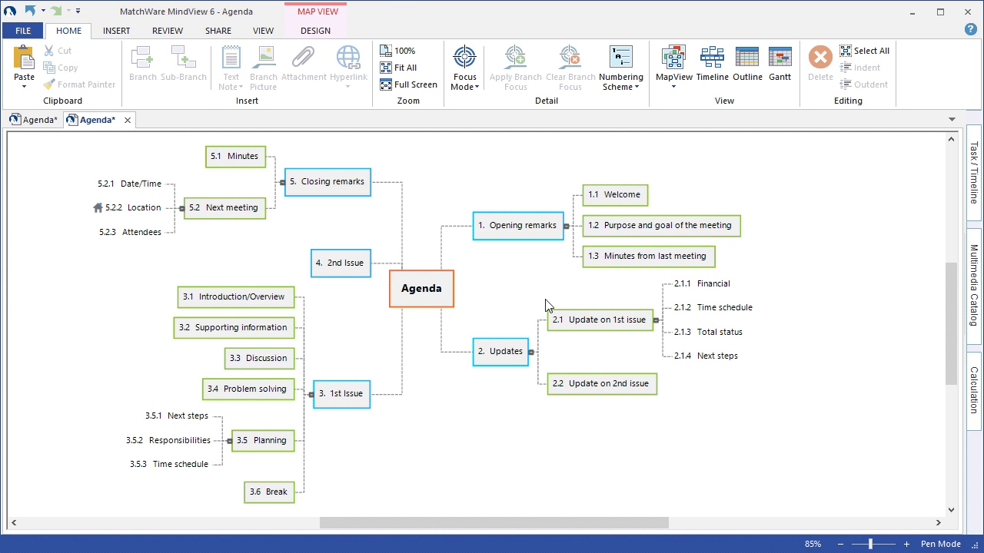
{"action": "mouse_move", "coordinate": [526, 351]}
{"action": "left_mouse_down"}
{"action": "mouse_move", "coordinate": [474, 229]}
{"action": "mouse_move", "coordinate": [473, 189]}
{"action": "left_mouse_up"}
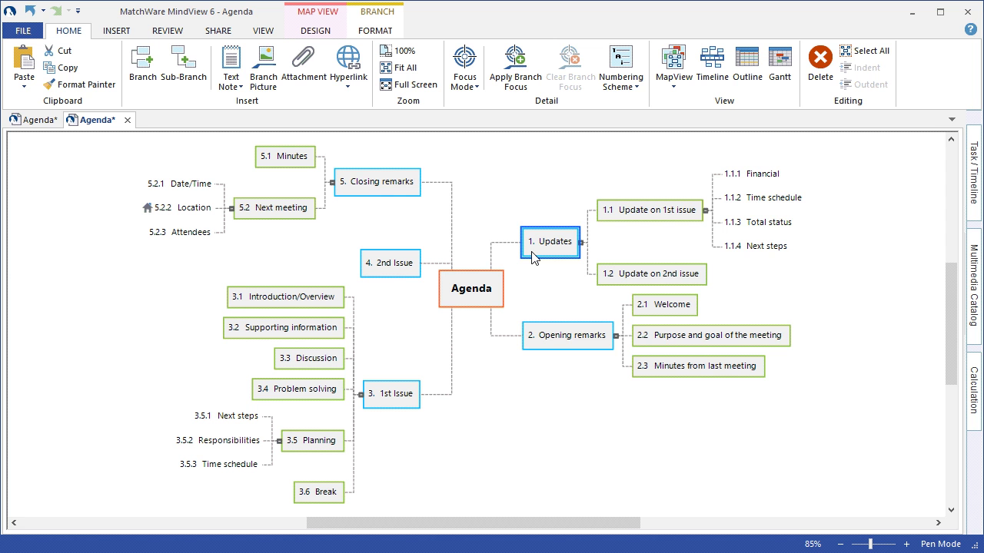
{"action": "key", "text": "ctrl+z"}
{"action": "left_click", "coordinate": [521, 436]}
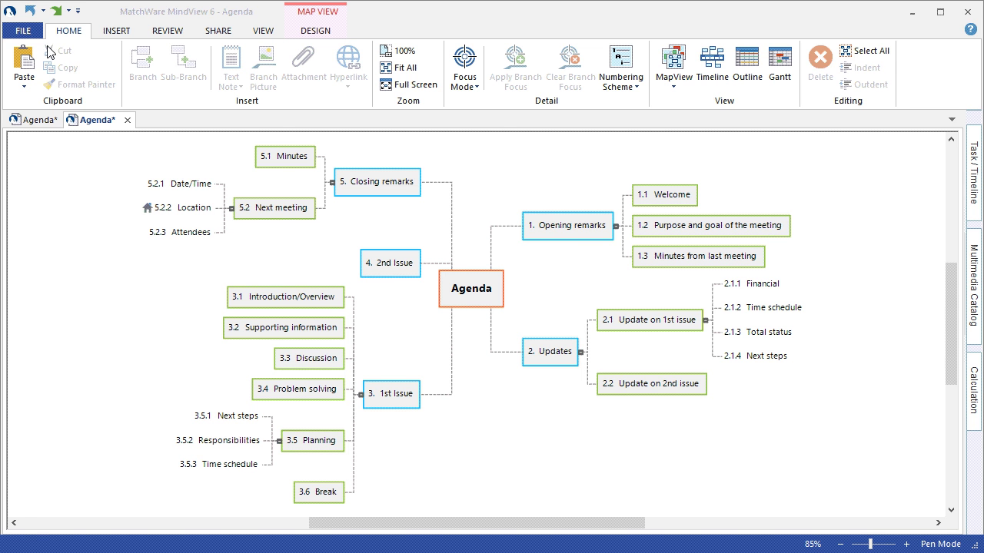
Step: View the File backstage Export options, then go back to the Agenda map without exporting
{"action": "left_click", "coordinate": [26, 31]}
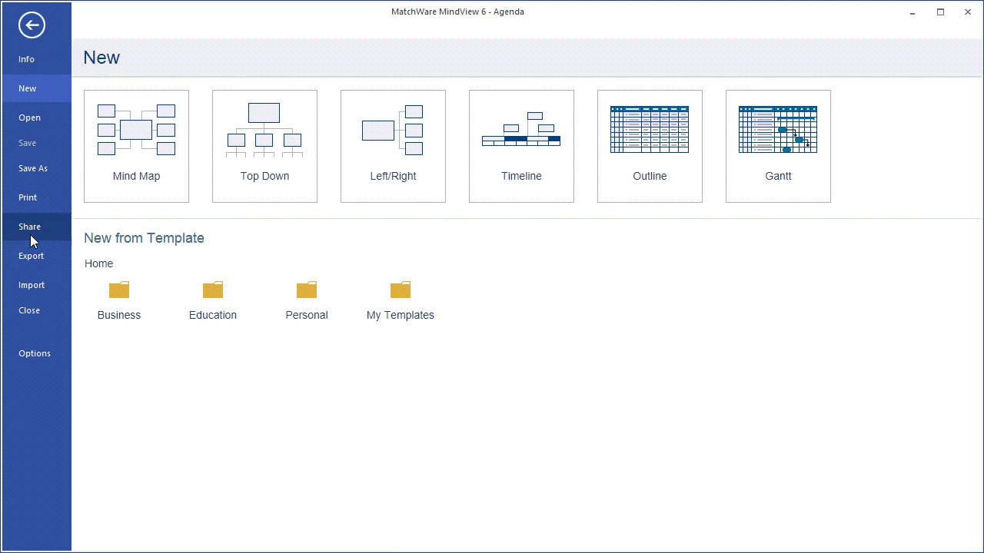
{"action": "left_click", "coordinate": [35, 260]}
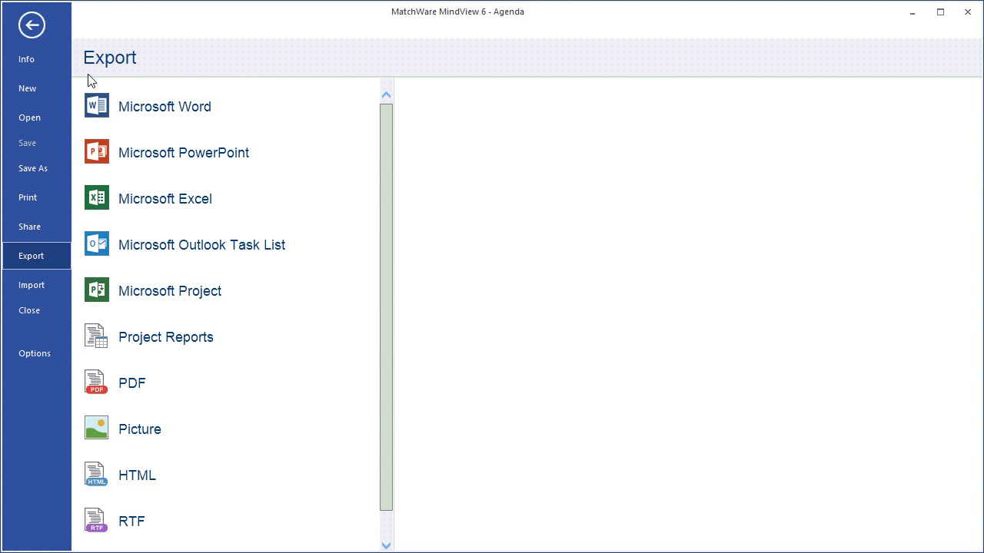
{"action": "left_click", "coordinate": [37, 31]}
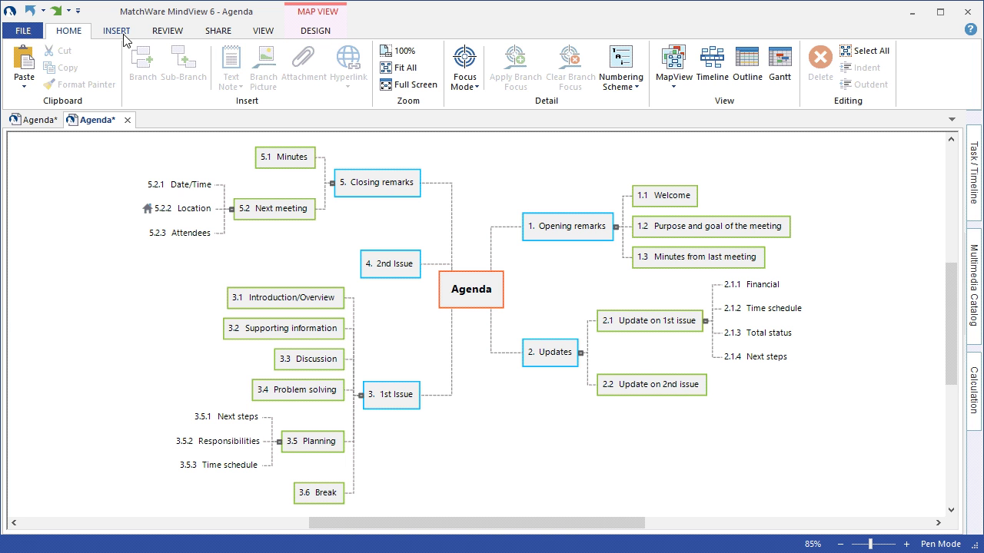
Step: Select the 1.1 Welcome branch and open an empty Text Note editor for it
{"action": "left_click", "coordinate": [667, 198]}
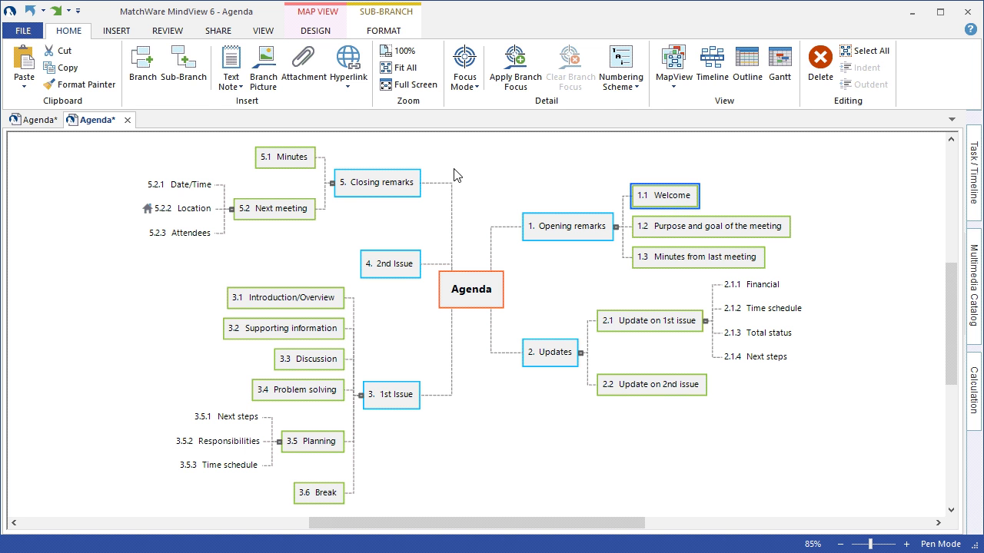
{"action": "left_click", "coordinate": [119, 31]}
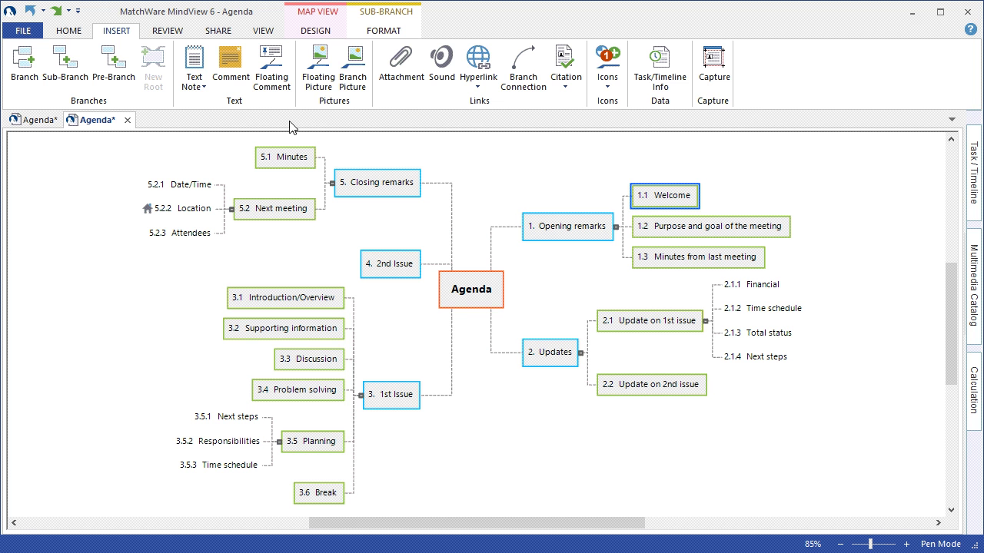
{"action": "left_click", "coordinate": [193, 60]}
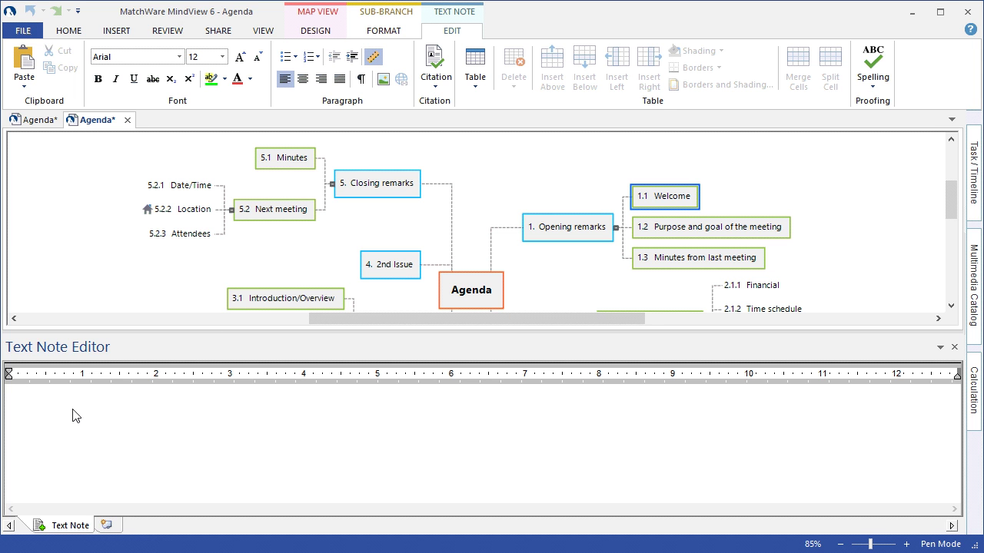
Step: Paste the welcome paragraph into the Welcome branch's note, close it, and reopen it to check
{"action": "type", "text": "We would like to welcome the employees of GPS Incorporated to the quarterly employee update meeting.  In today's meeting we will be discussing and updating you all on future projects that we will be embarking on, current status of our company financial's, and a few important updates from our CEO. You will all receive a Meeting minutes document via email, so it is not necessary to take notes as your attention is most important ."}
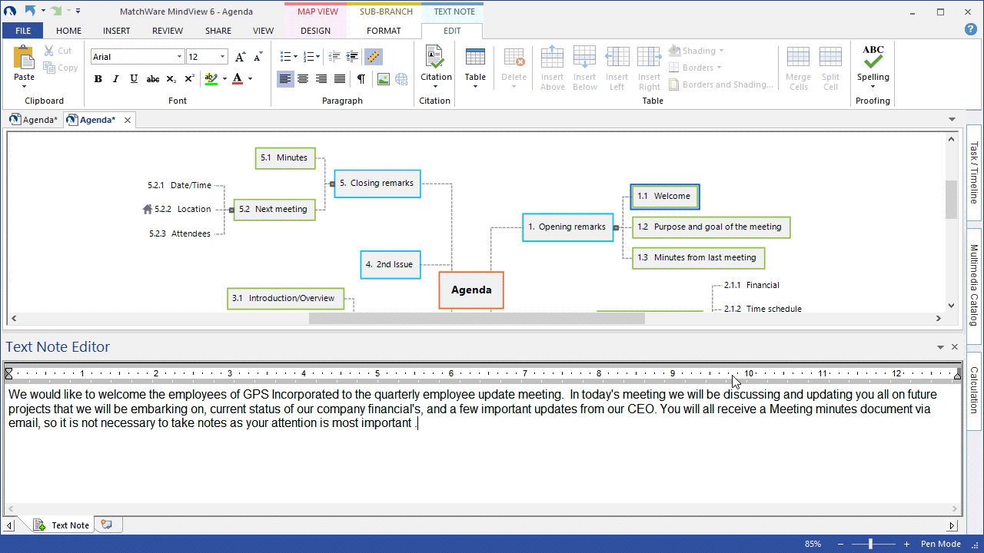
{"action": "left_click", "coordinate": [954, 347]}
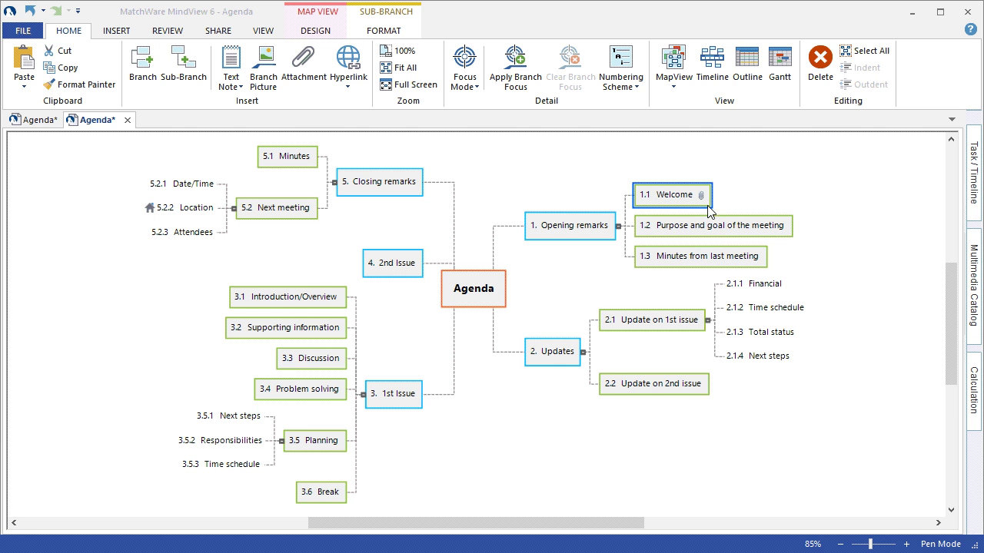
{"action": "mouse_move", "coordinate": [701, 195]}
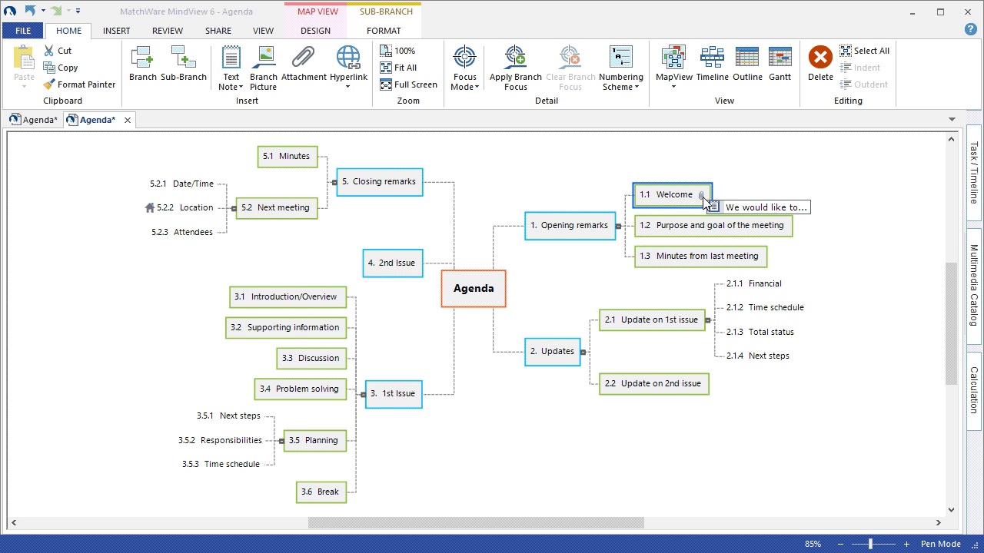
{"action": "left_click", "coordinate": [727, 208]}
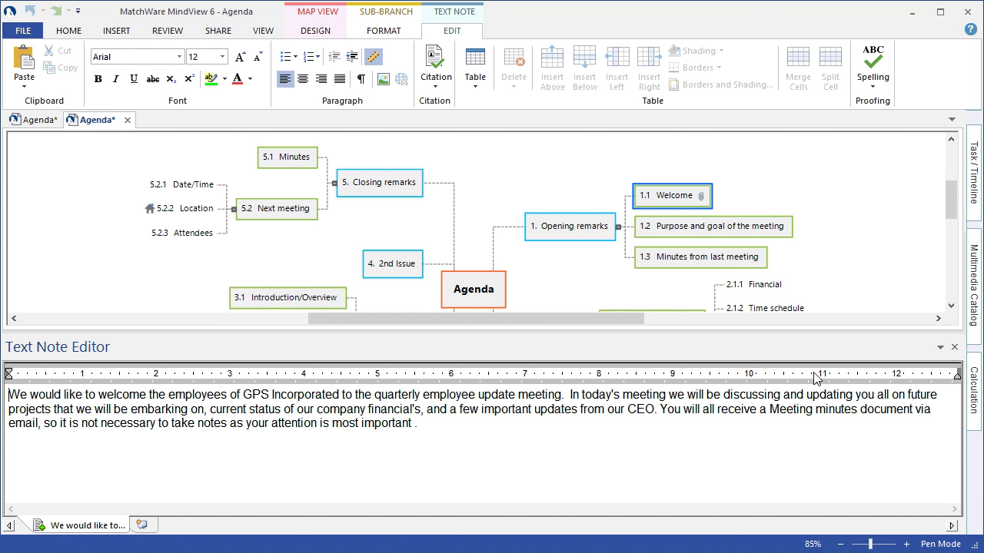
Step: Attach the 'Minutes from Meeting 12-2014' PDF to branch 1.3 and confirm it in the attachment list
{"action": "left_click", "coordinate": [955, 347]}
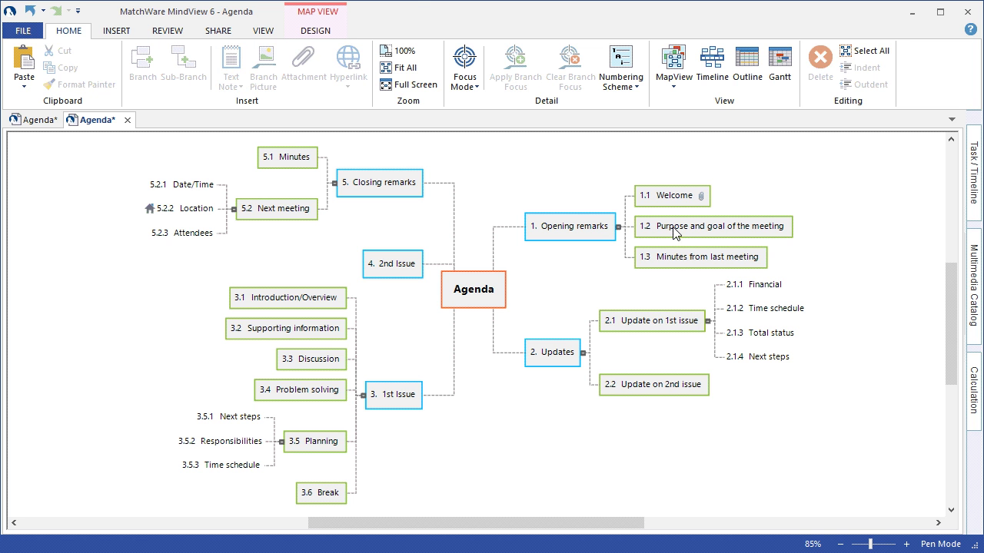
{"action": "left_click", "coordinate": [668, 260]}
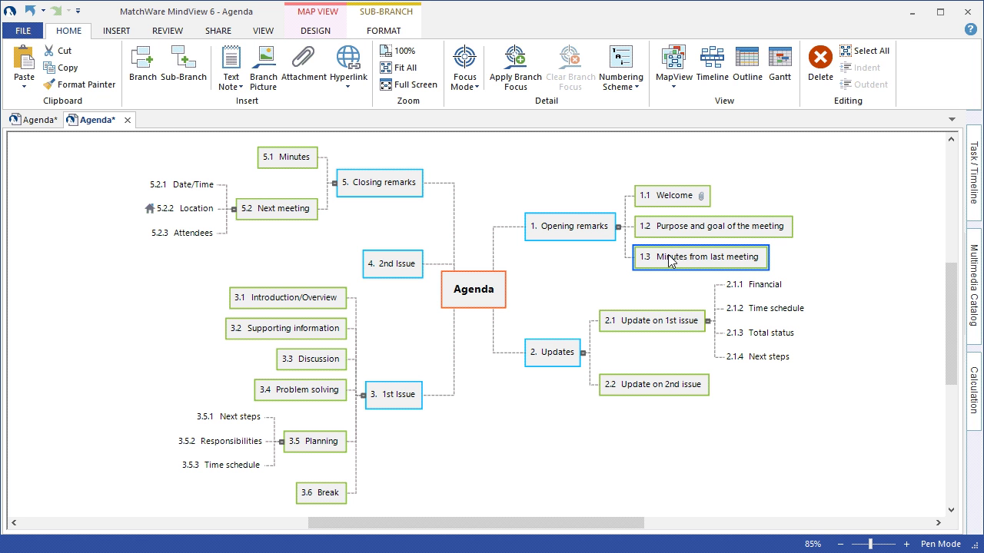
{"action": "left_click", "coordinate": [116, 31]}
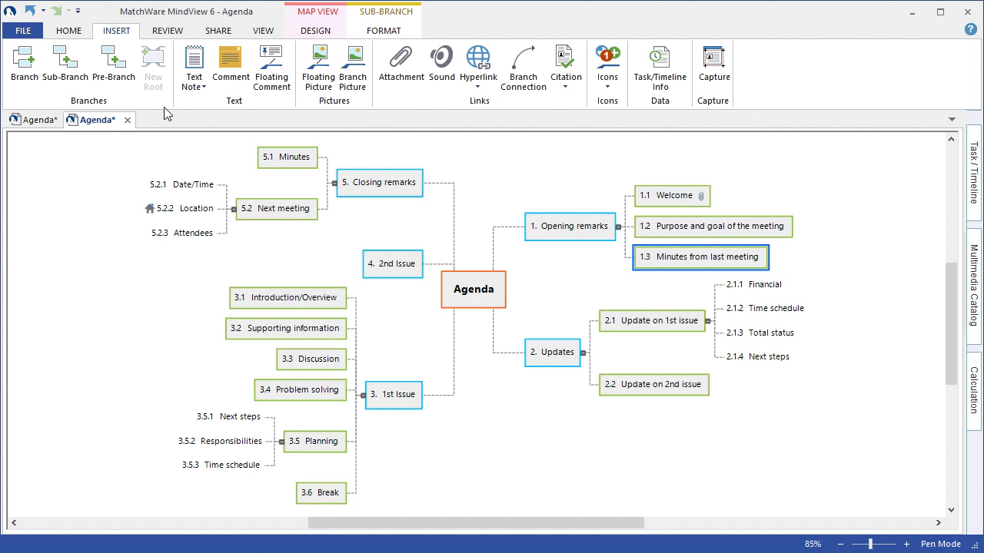
{"action": "left_click", "coordinate": [401, 90]}
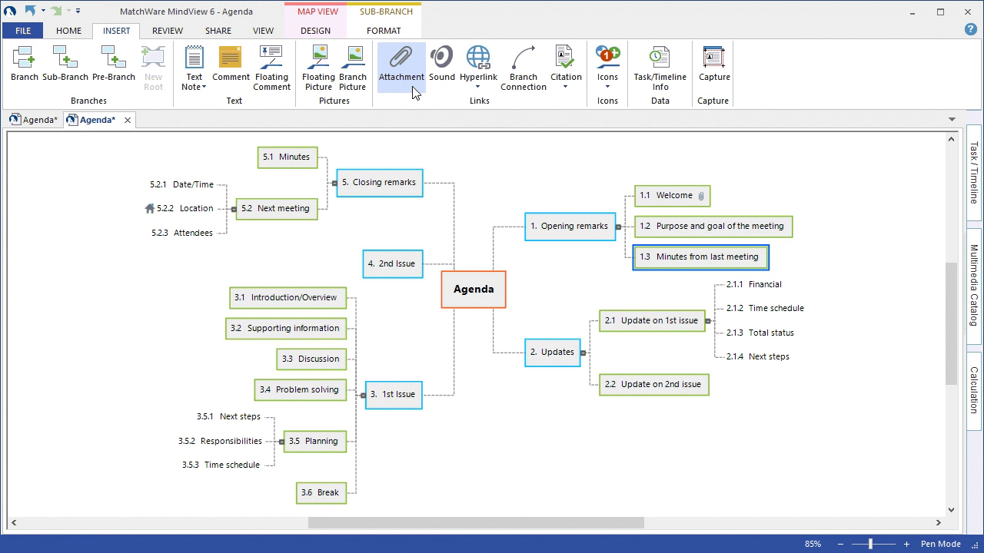
{"action": "left_click", "coordinate": [402, 66]}
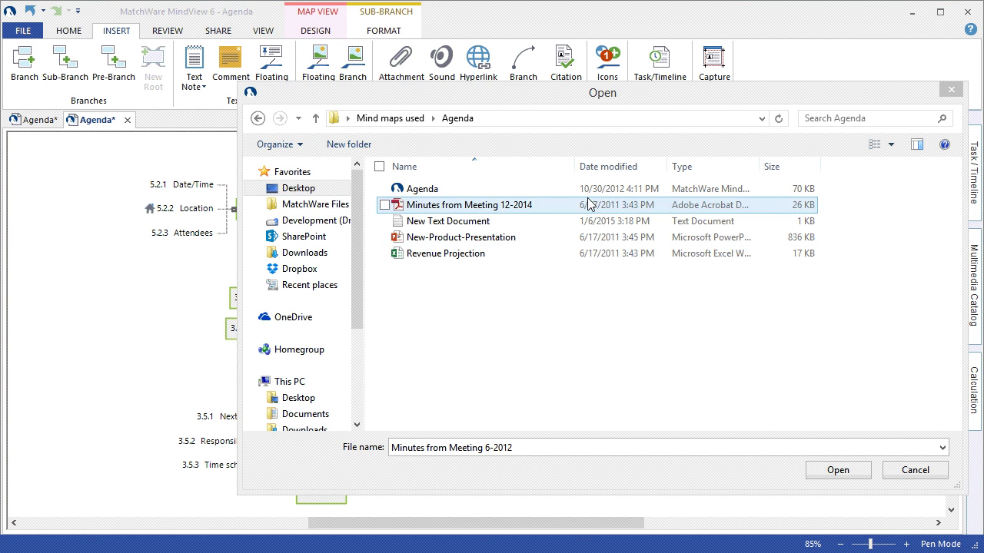
{"action": "left_click", "coordinate": [548, 99]}
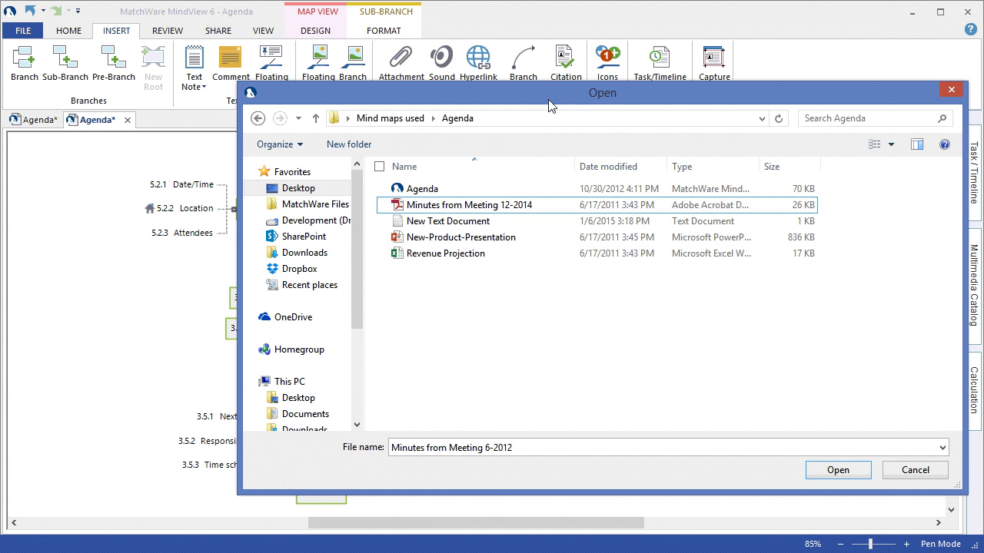
{"action": "left_click", "coordinate": [460, 205]}
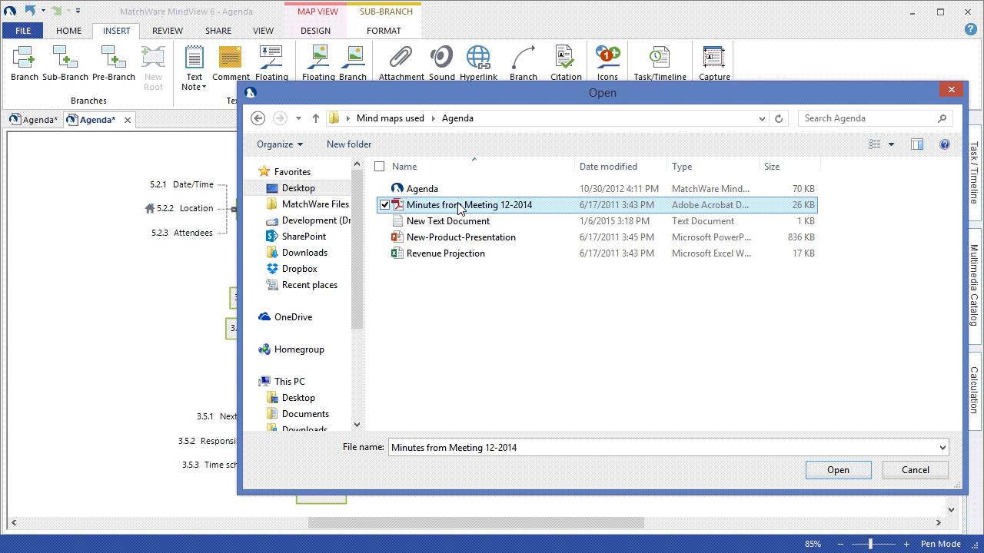
{"action": "left_click", "coordinate": [836, 471]}
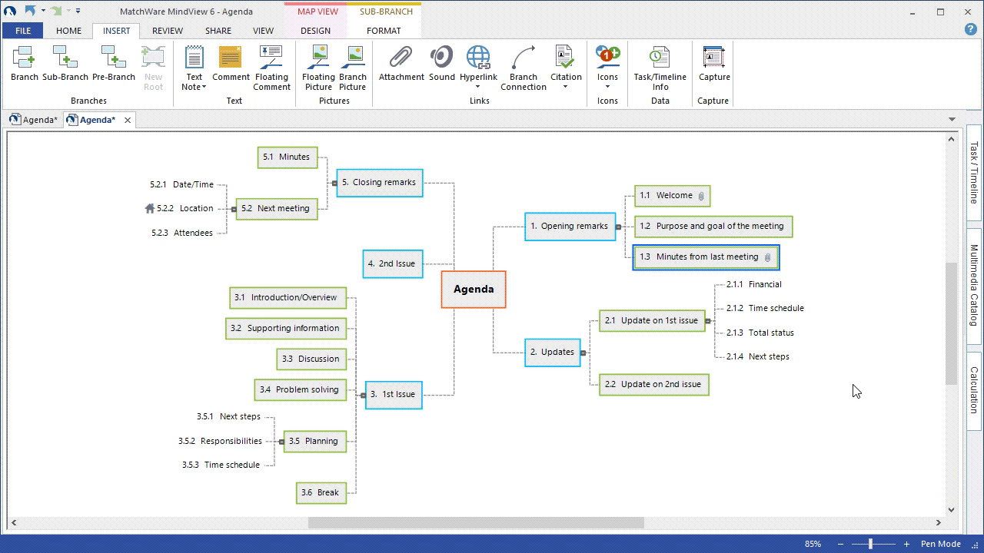
{"action": "left_click", "coordinate": [766, 260]}
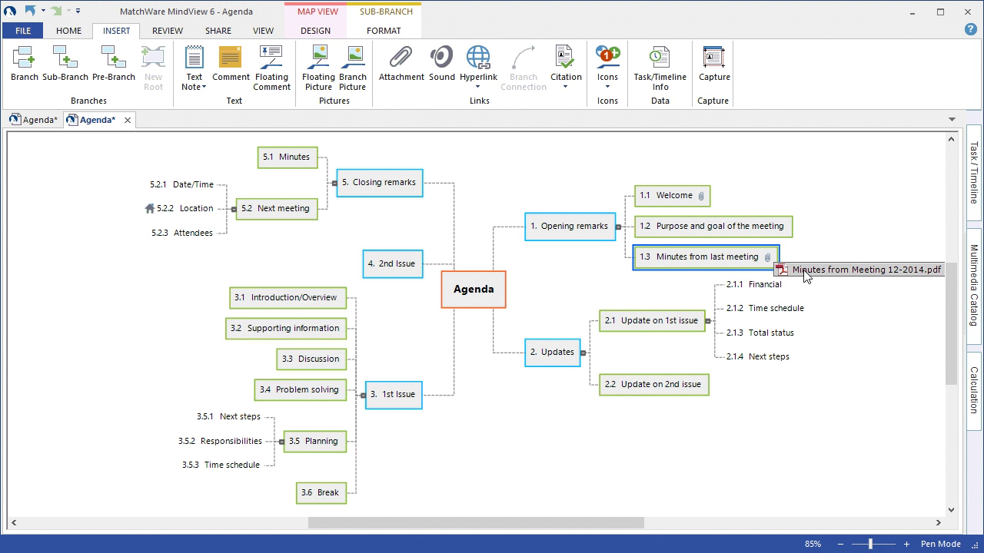
{"action": "left_click", "coordinate": [438, 312]}
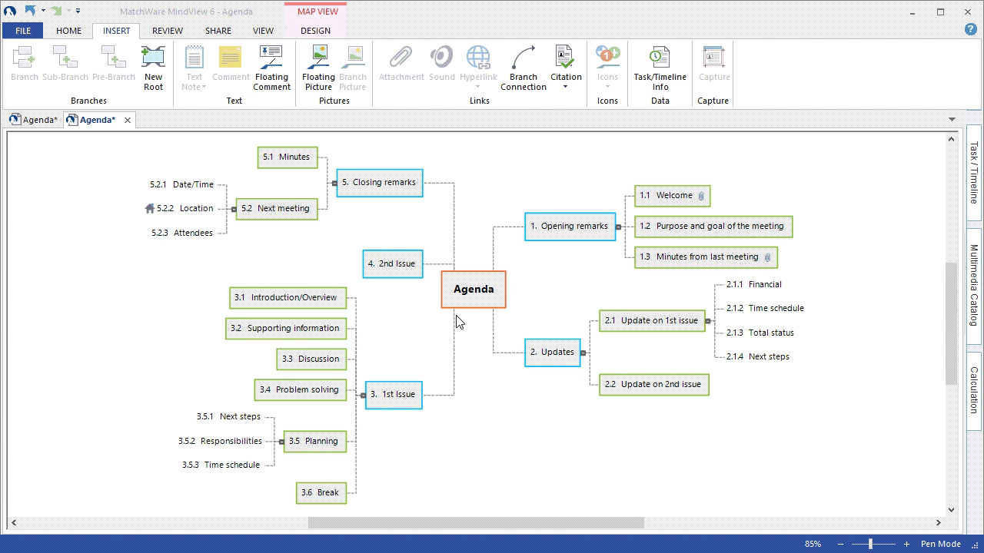
{"action": "left_click", "coordinate": [674, 199]}
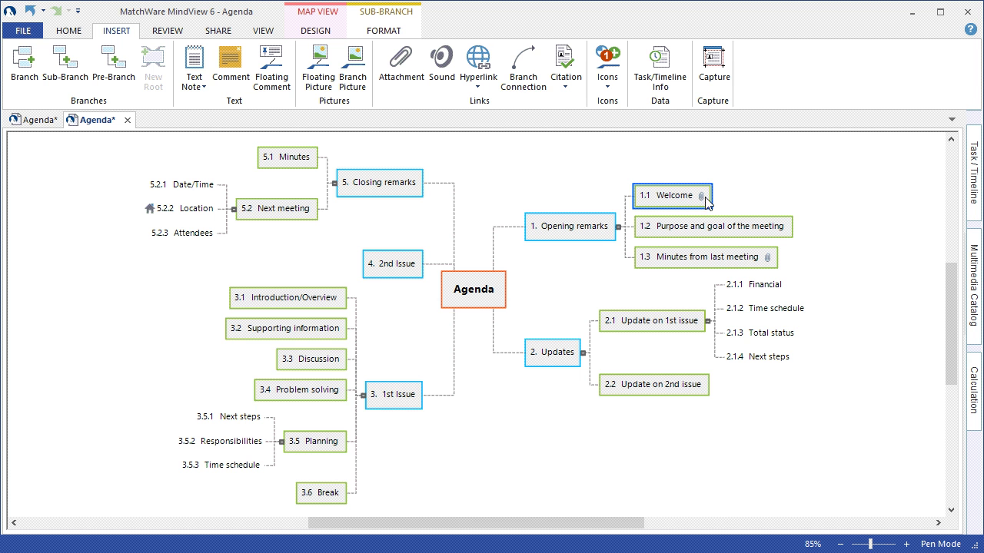
{"action": "mouse_move", "coordinate": [700, 196]}
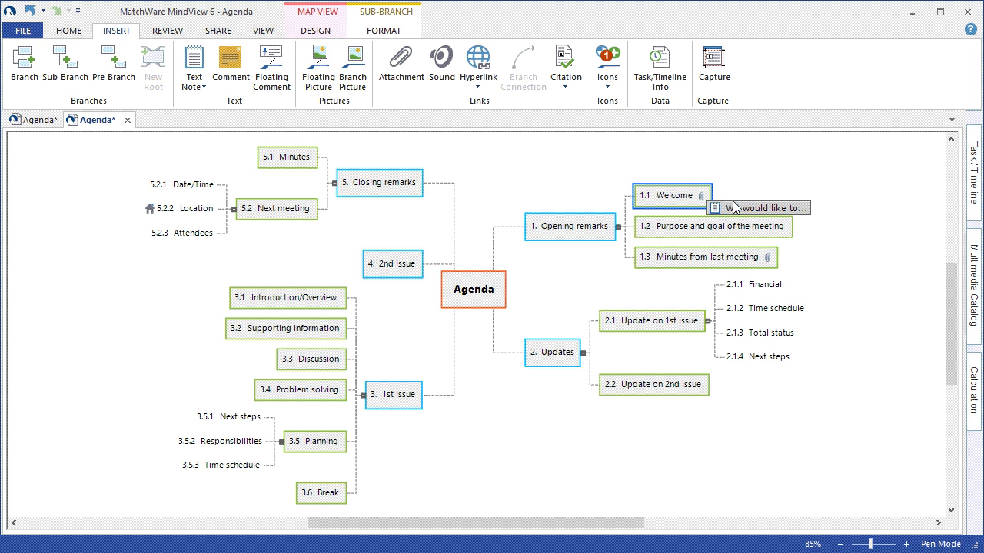
{"action": "left_click", "coordinate": [733, 208]}
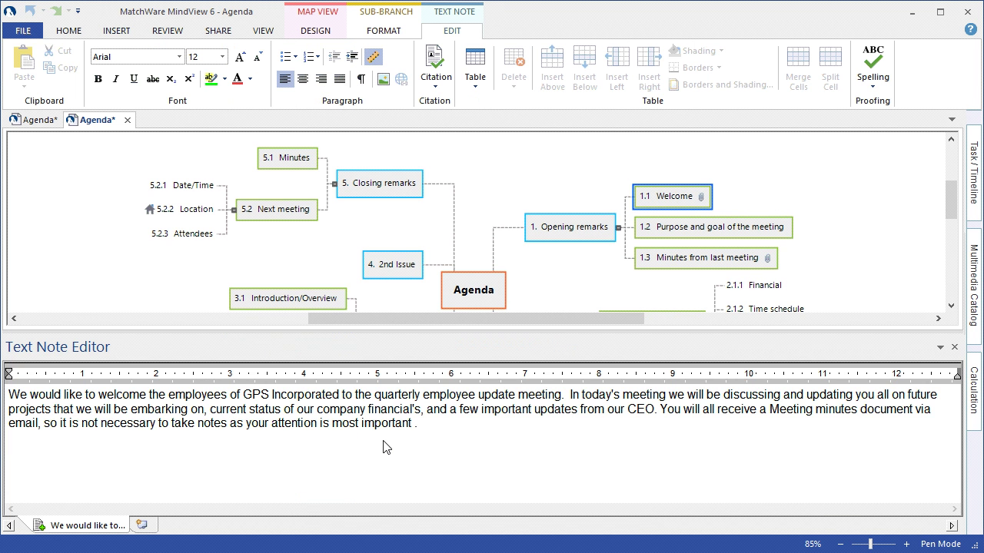
{"action": "left_click", "coordinate": [955, 346]}
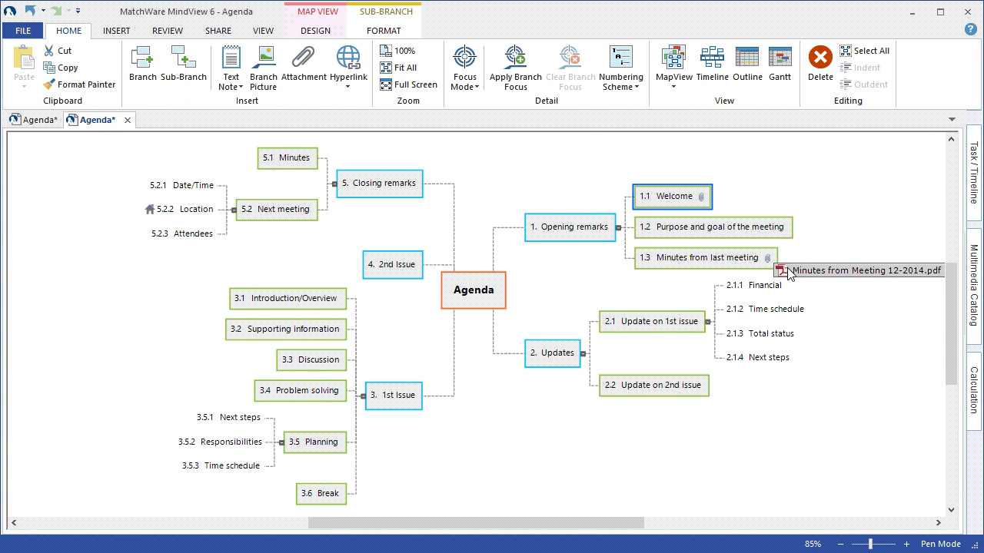
{"action": "right_click", "coordinate": [794, 272]}
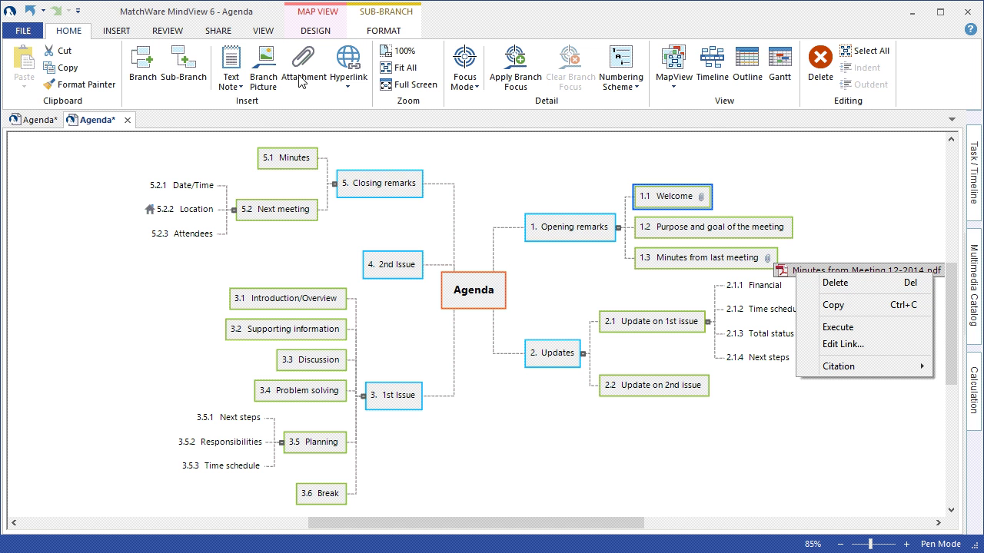
{"action": "left_click", "coordinate": [854, 186]}
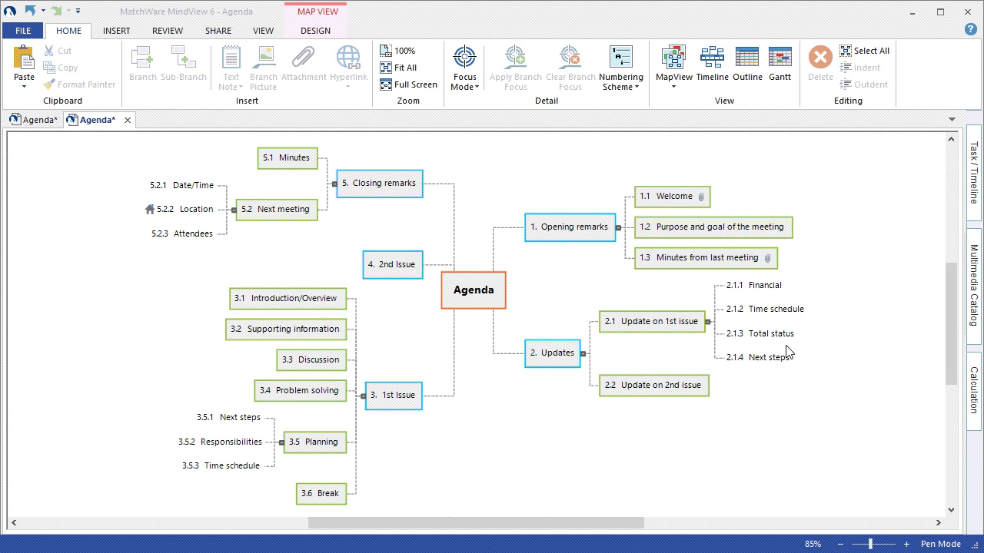
Step: Attach 'Revenue Projection.xlsx' to the 2.1.1 Financial branch and confirm it in the attachment list
{"action": "left_click", "coordinate": [765, 286]}
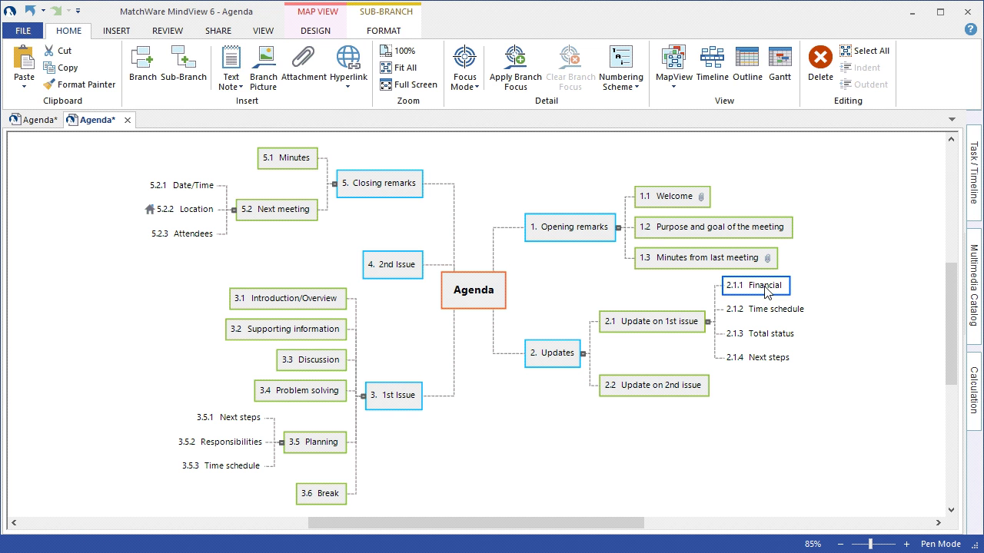
{"action": "left_click", "coordinate": [126, 31]}
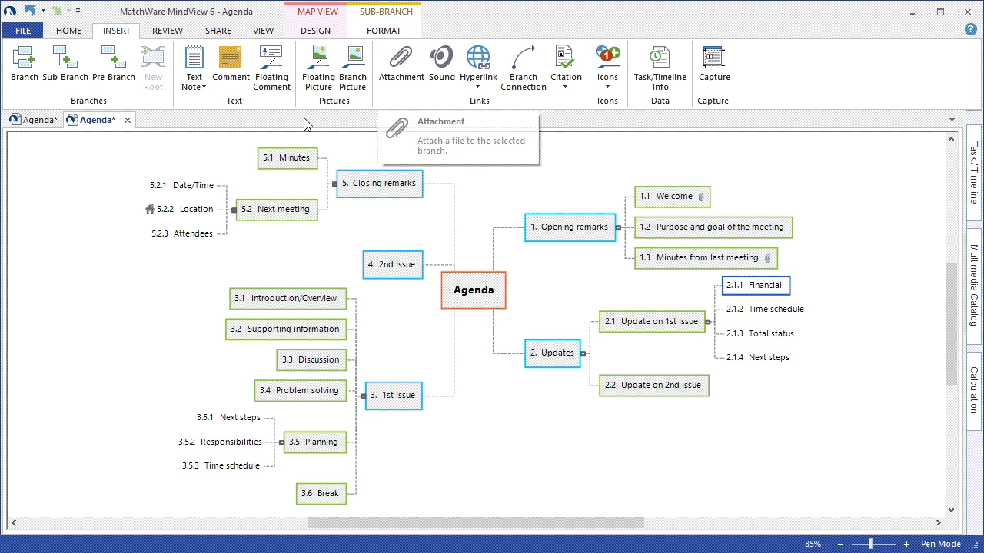
{"action": "left_click", "coordinate": [77, 32]}
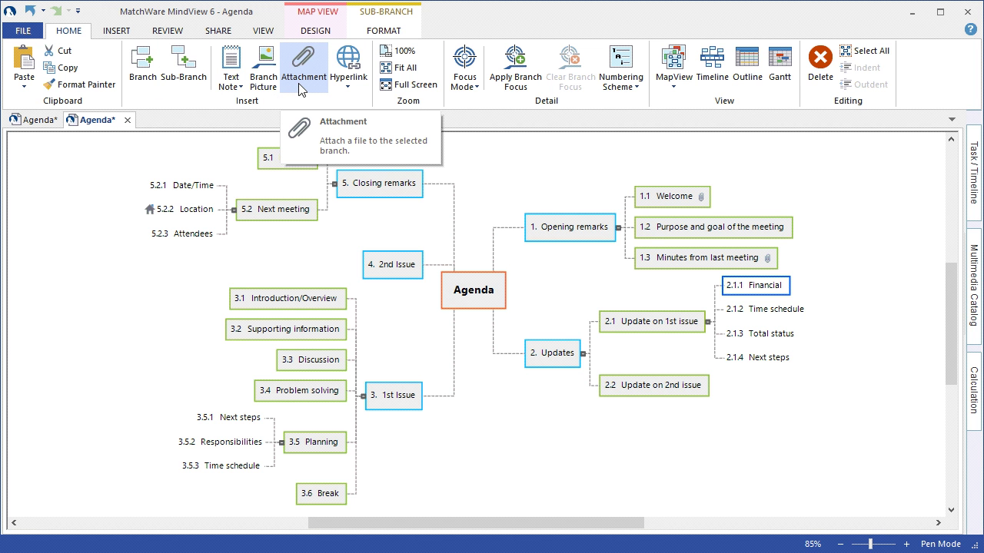
{"action": "right_click", "coordinate": [746, 292]}
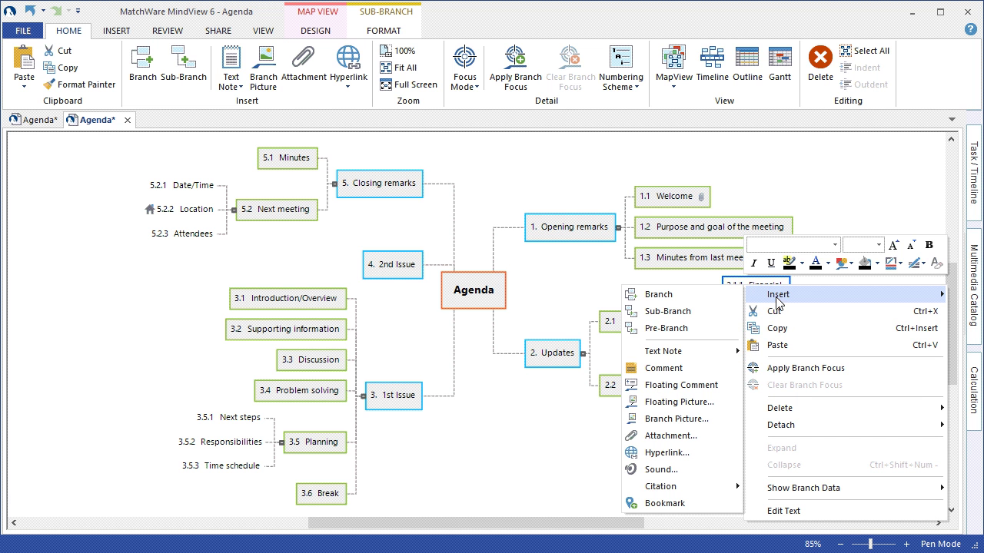
{"action": "mouse_move", "coordinate": [843, 295]}
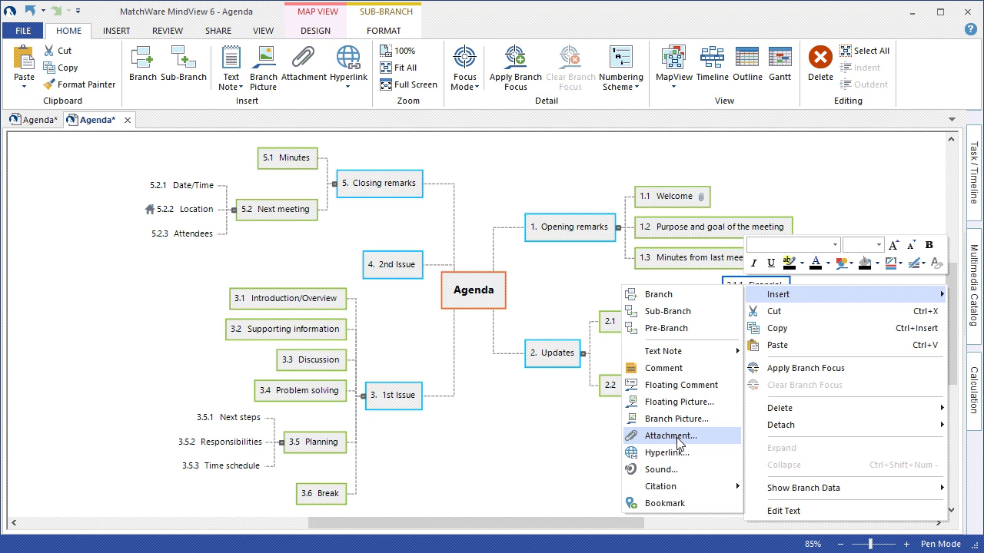
{"action": "left_click", "coordinate": [670, 436]}
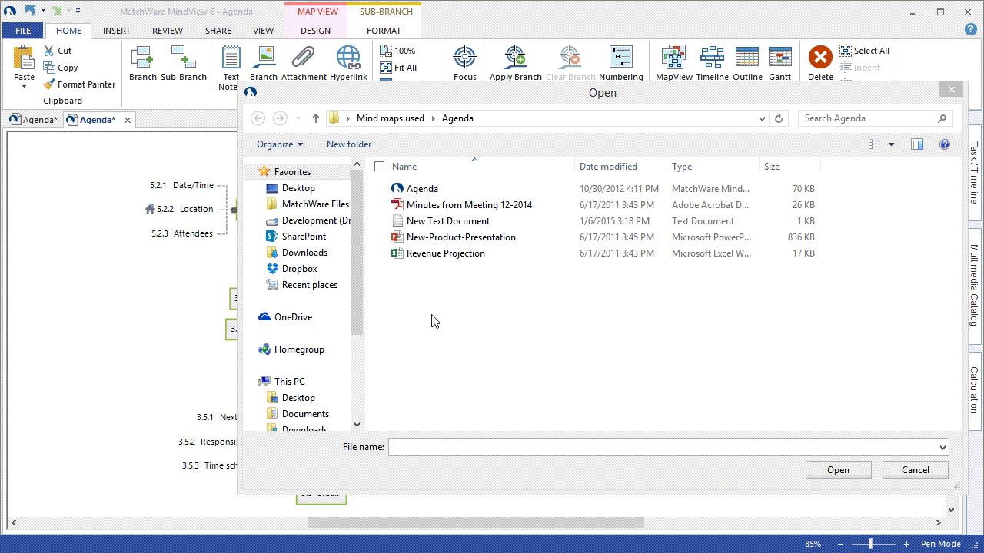
{"action": "left_click", "coordinate": [445, 253]}
{"action": "left_click", "coordinate": [827, 469]}
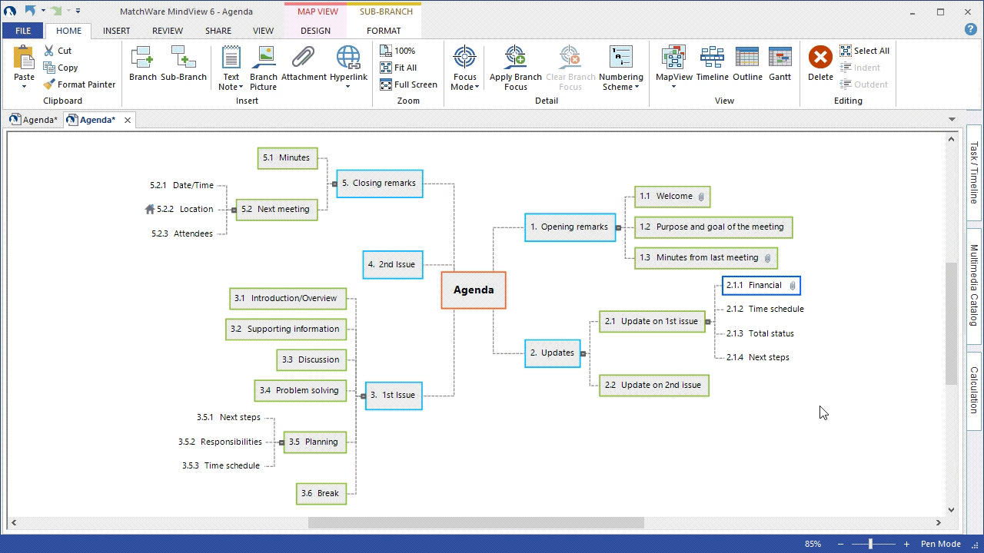
{"action": "left_click", "coordinate": [792, 285]}
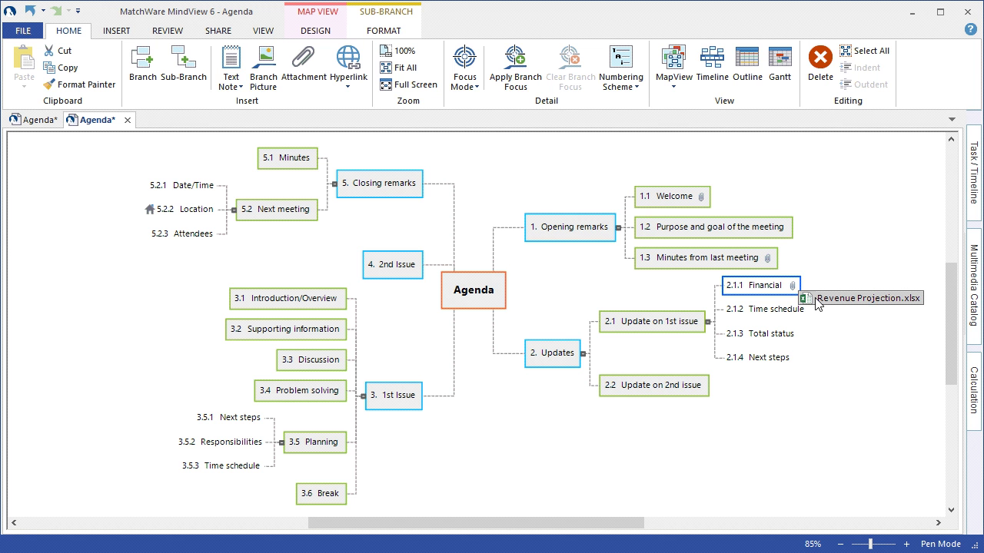
{"action": "left_click", "coordinate": [790, 462]}
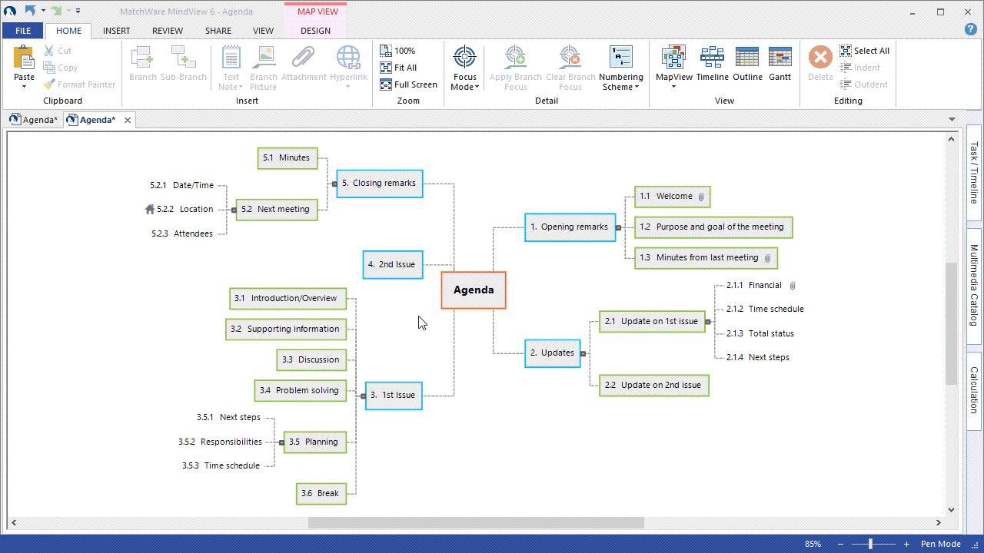
{"action": "left_click", "coordinate": [264, 31]}
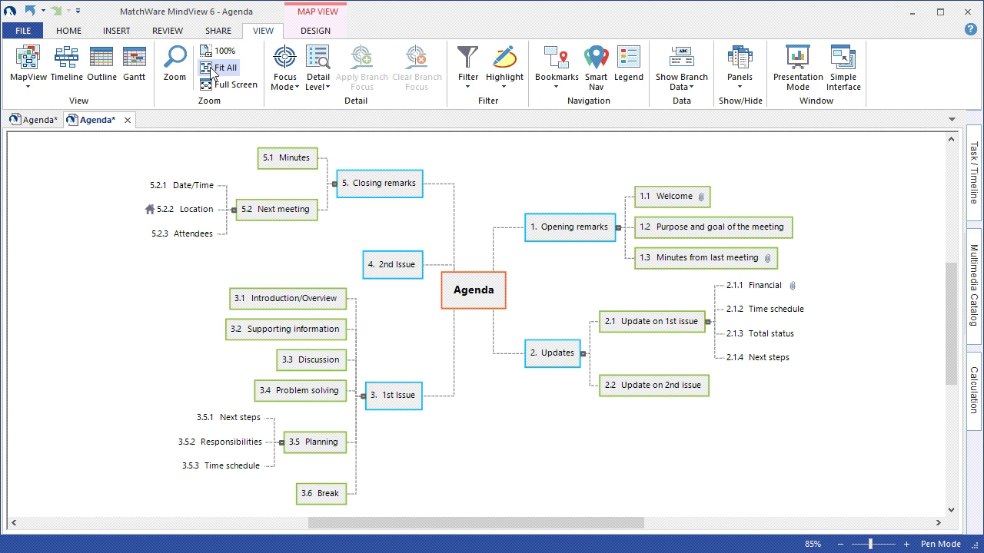
{"action": "left_click", "coordinate": [24, 85]}
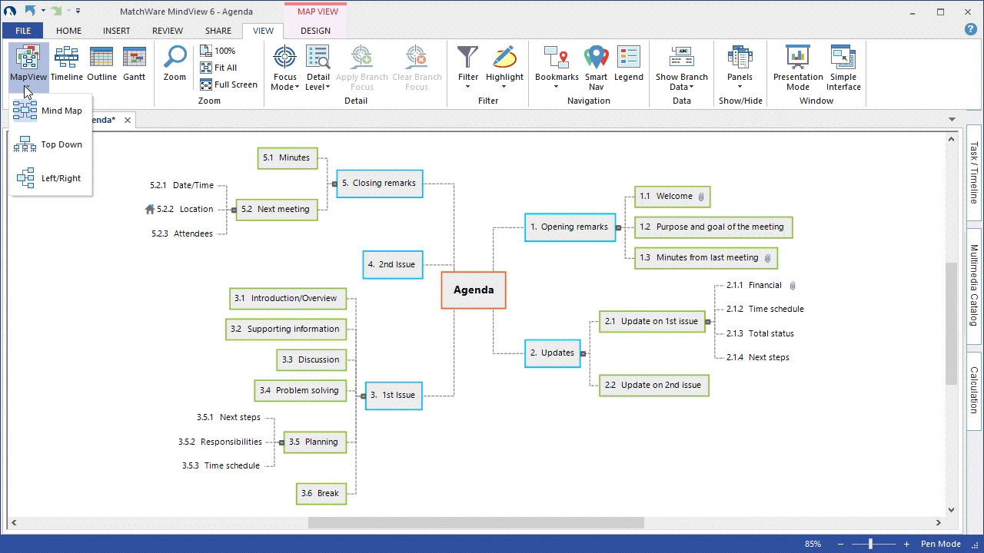
{"action": "left_click", "coordinate": [48, 145]}
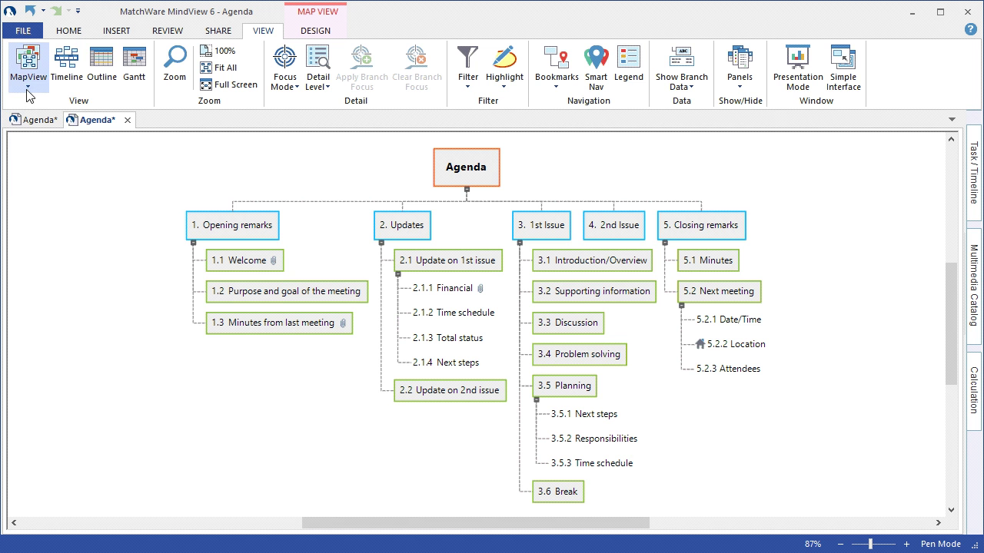
{"action": "left_click", "coordinate": [27, 77]}
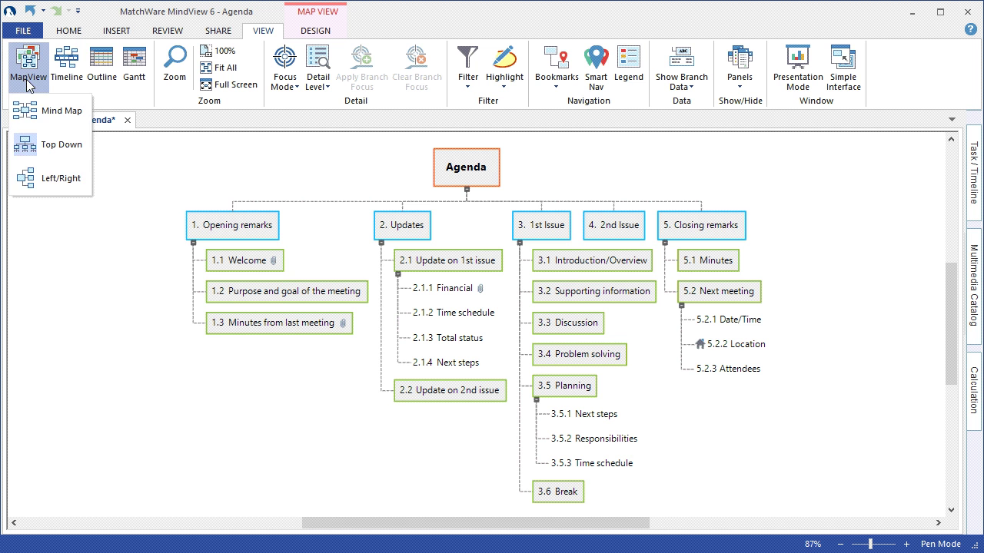
{"action": "left_click", "coordinate": [39, 183]}
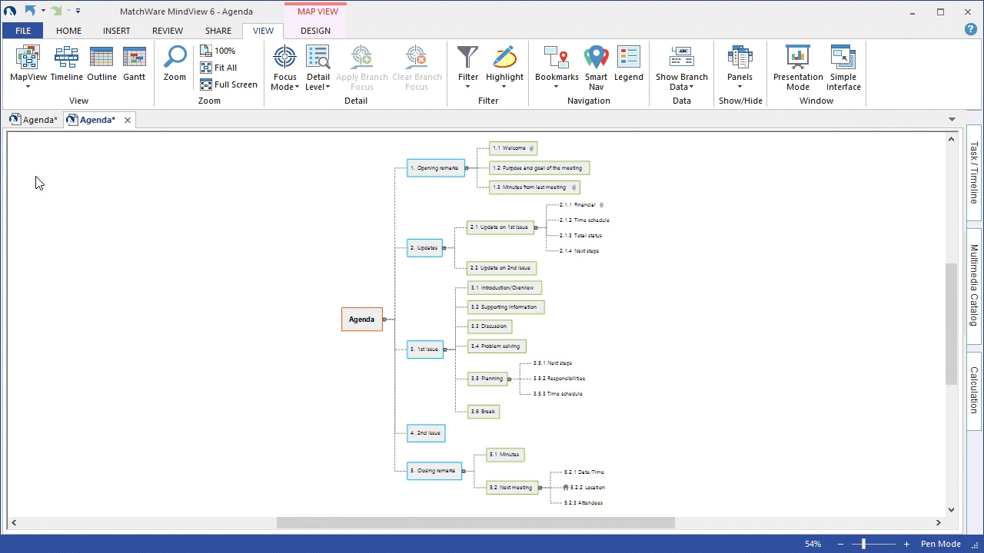
{"action": "left_click", "coordinate": [101, 82]}
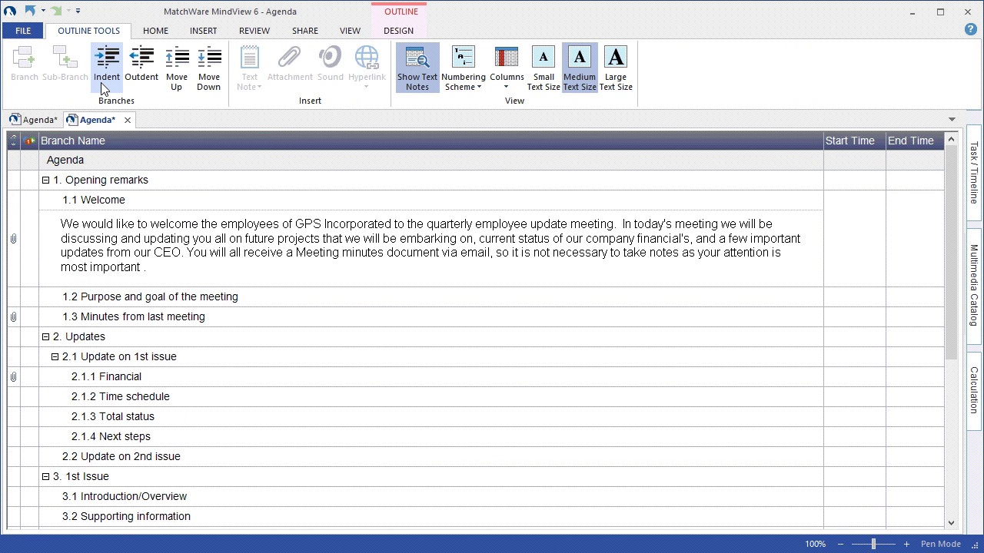
{"action": "left_click", "coordinate": [347, 32]}
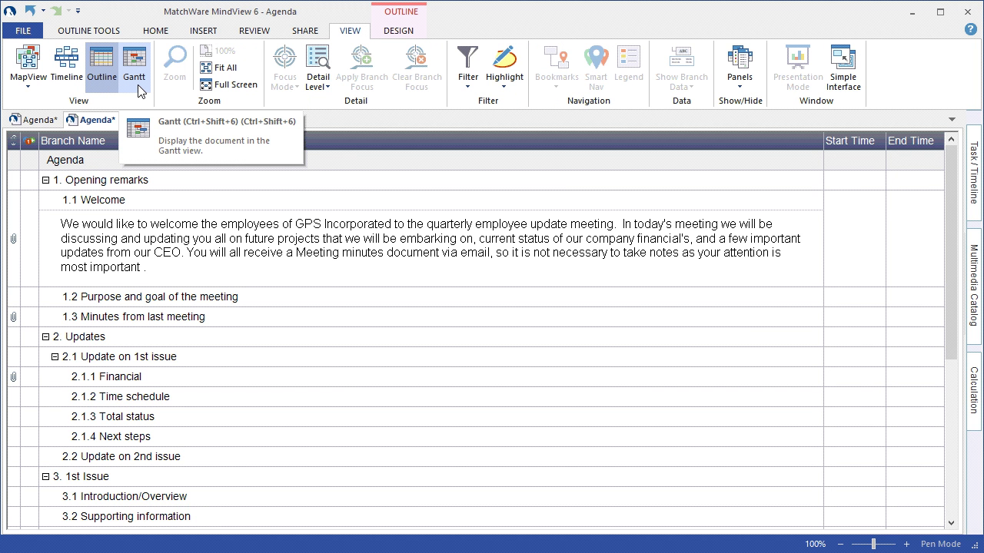
{"action": "left_click", "coordinate": [30, 88]}
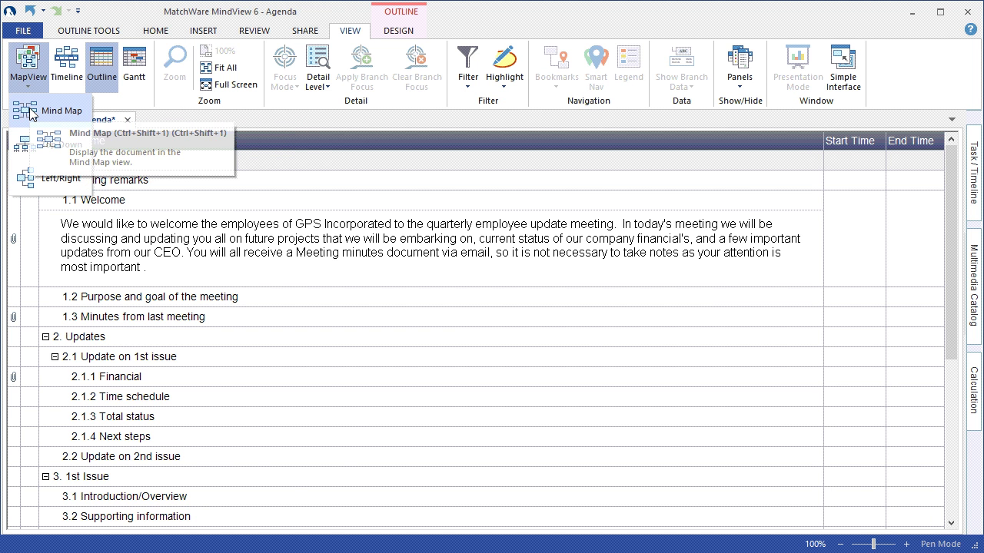
{"action": "left_click", "coordinate": [31, 115]}
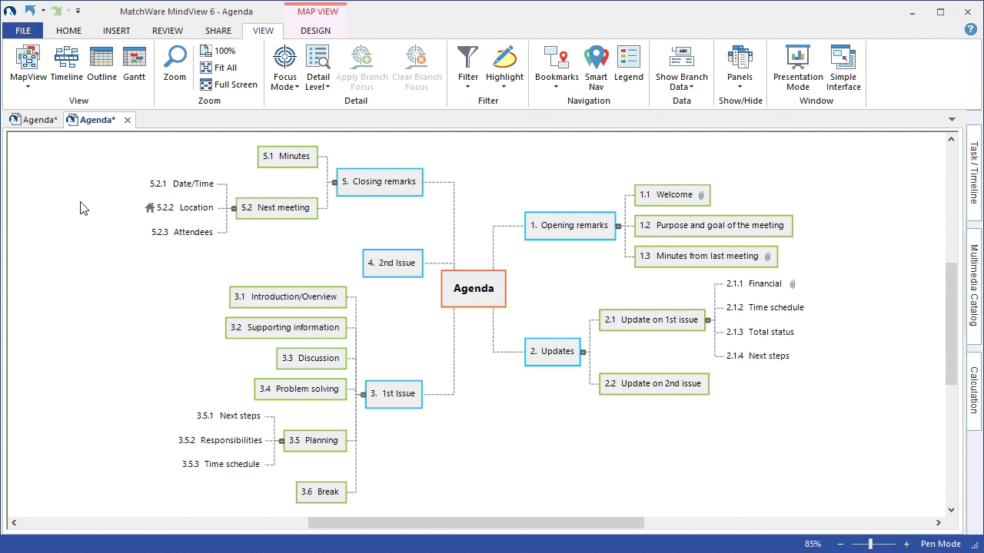
{"action": "left_click", "coordinate": [315, 33]}
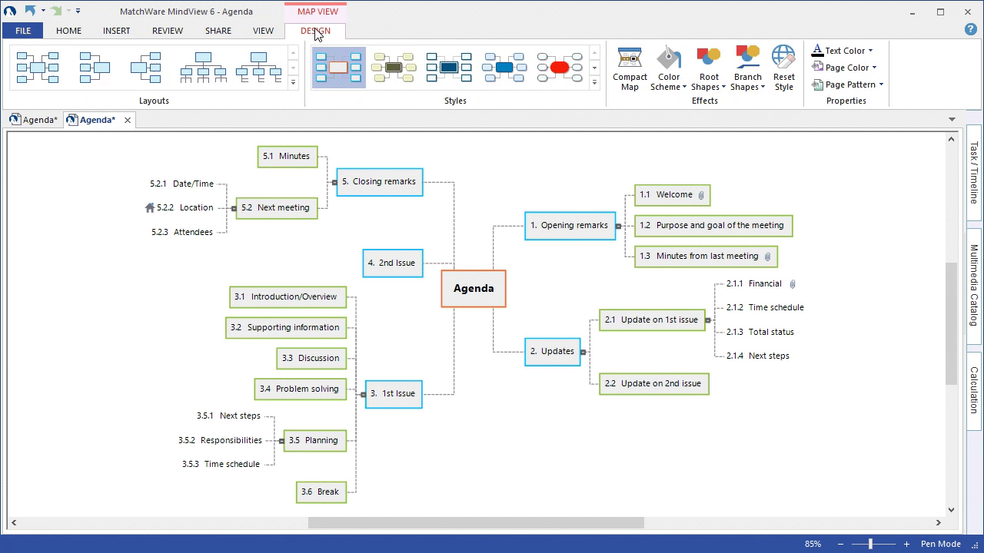
{"action": "left_click", "coordinate": [595, 82]}
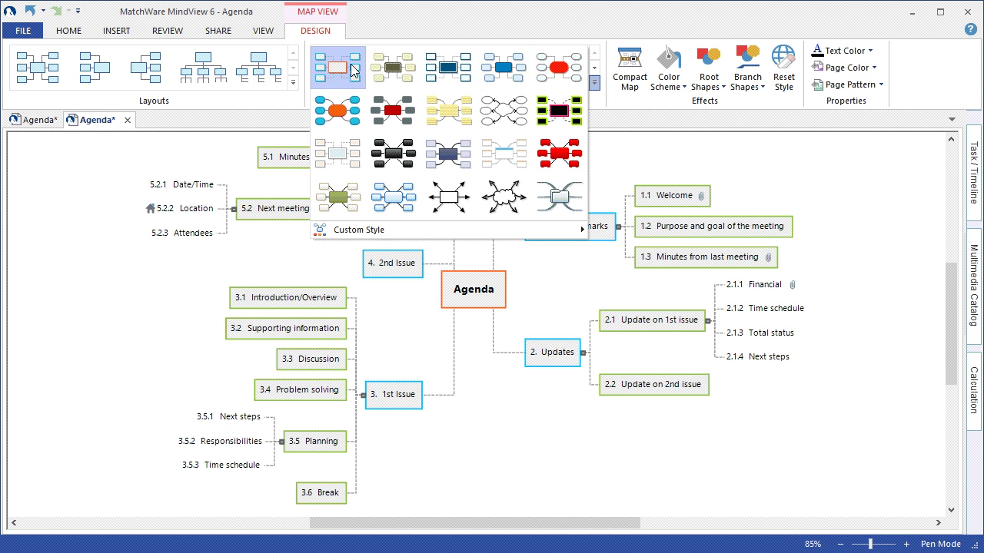
{"action": "left_click", "coordinate": [353, 70]}
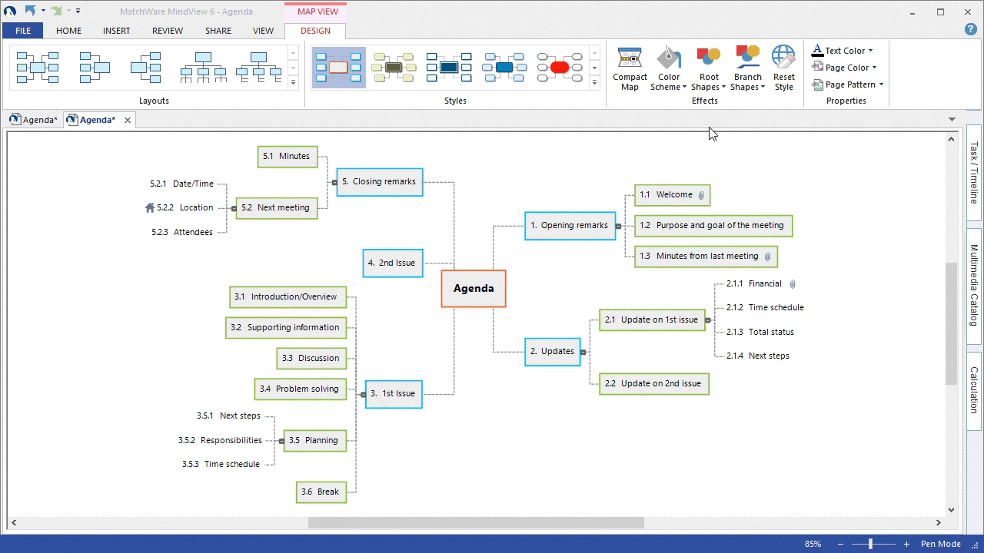
{"action": "left_click", "coordinate": [678, 86]}
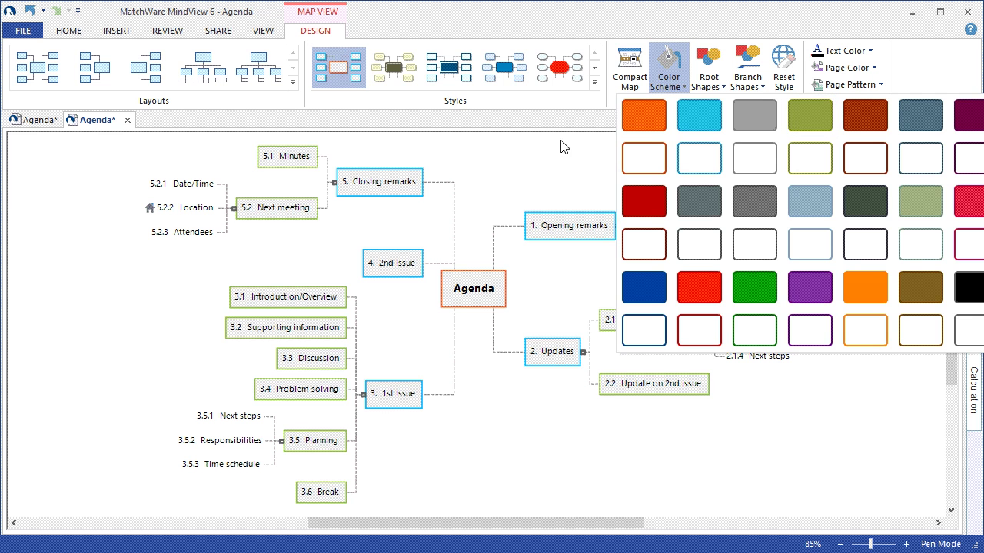
{"action": "left_click", "coordinate": [514, 161]}
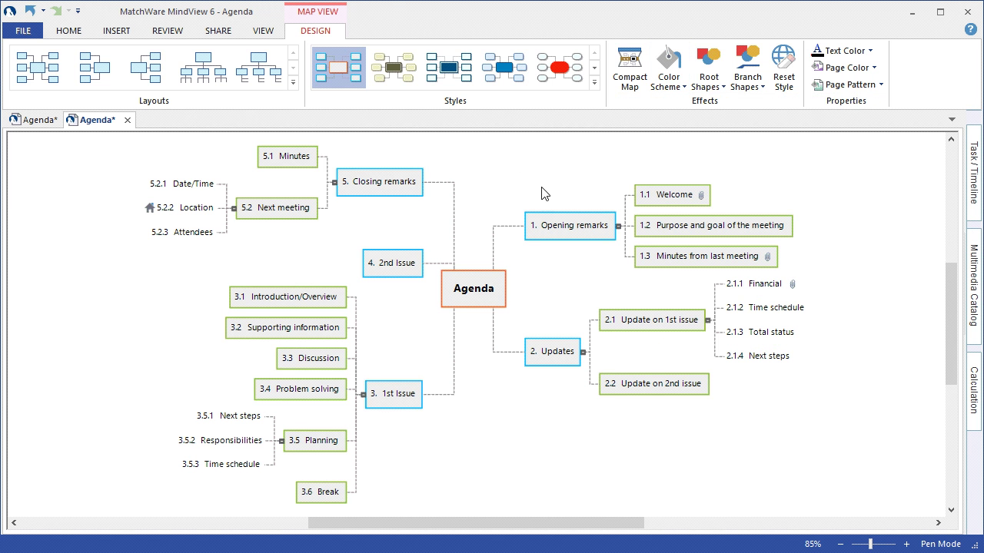
{"action": "left_click", "coordinate": [550, 225]}
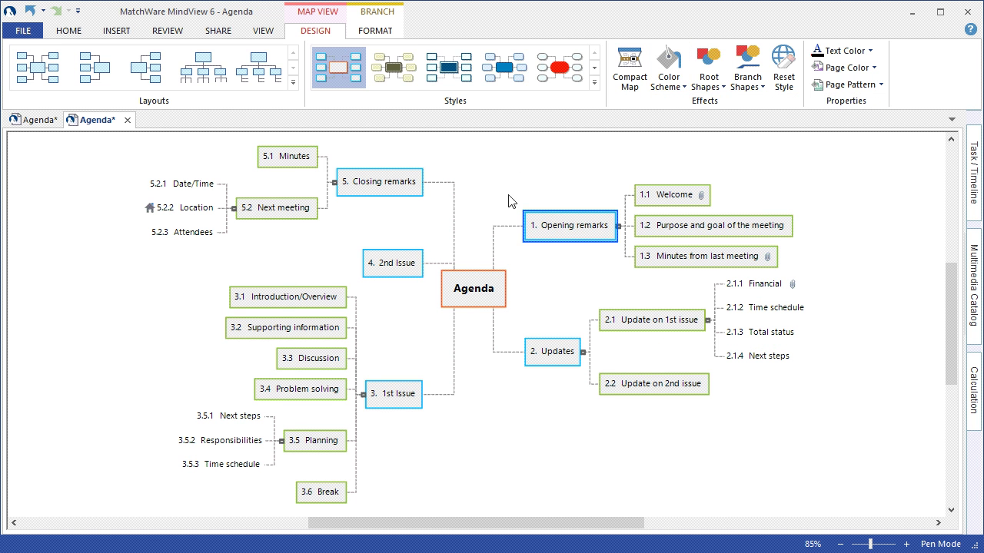
Step: Fill the 1. Opening remarks branch orange and the 2. Updates branch cyan
{"action": "left_click", "coordinate": [381, 31]}
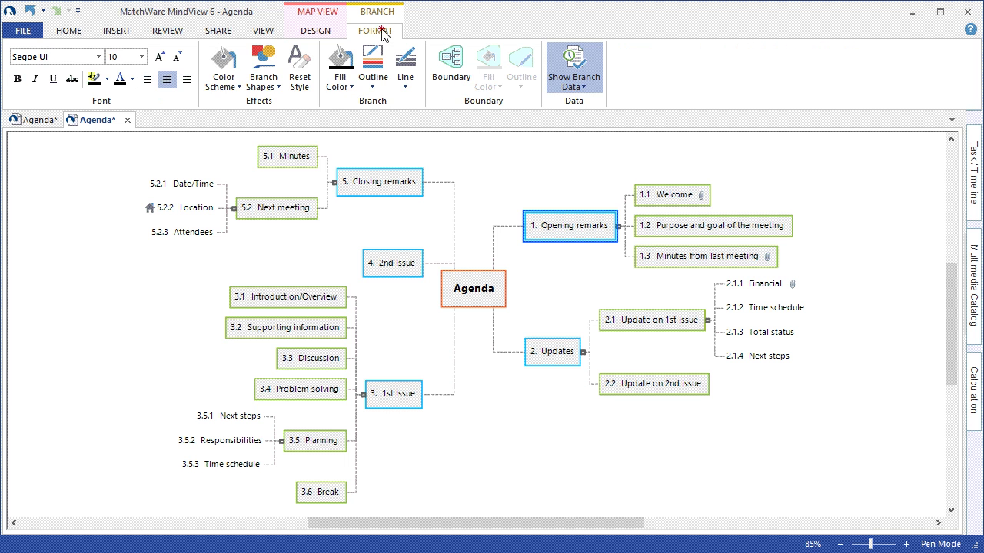
{"action": "left_click", "coordinate": [222, 79]}
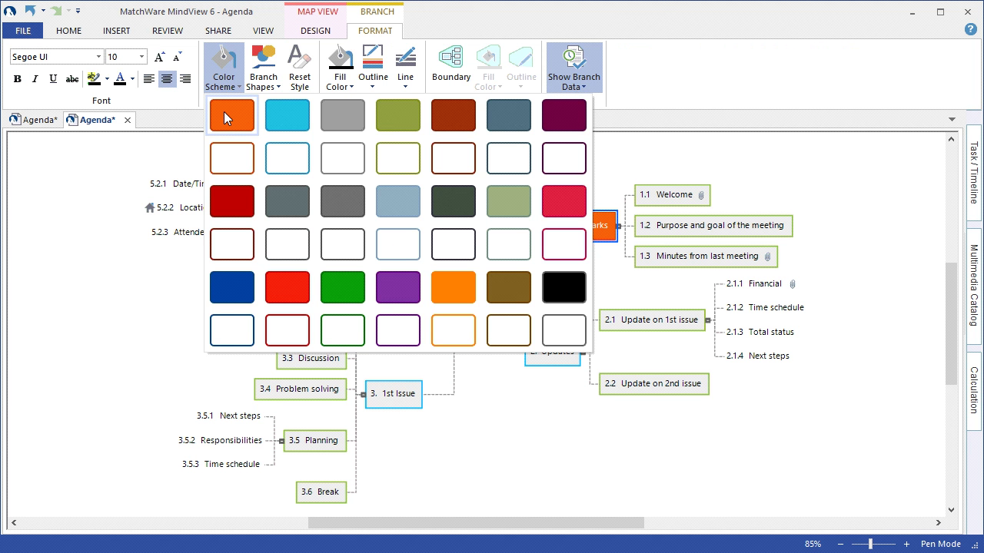
{"action": "left_click", "coordinate": [223, 111]}
{"action": "left_click", "coordinate": [563, 360]}
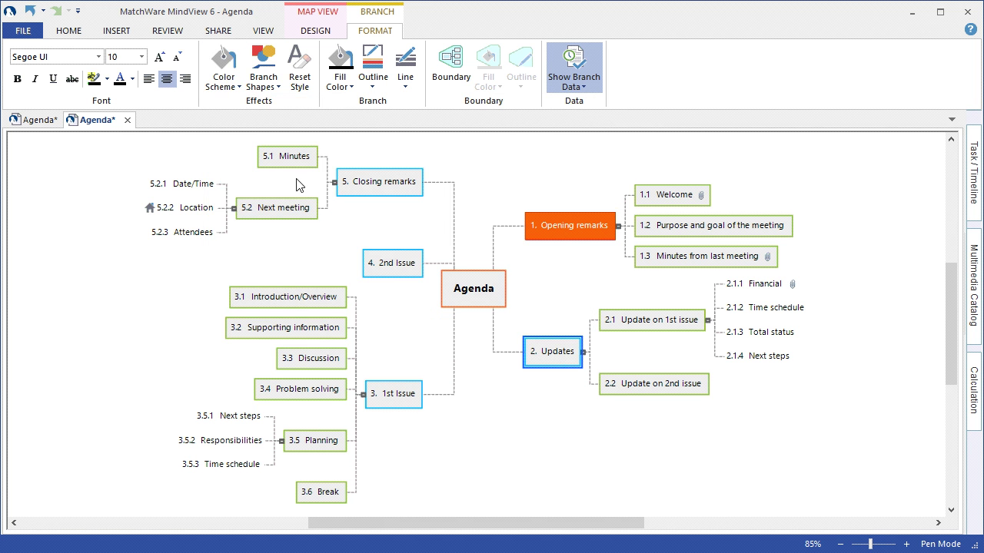
{"action": "left_click", "coordinate": [216, 85]}
{"action": "left_click", "coordinate": [285, 119]}
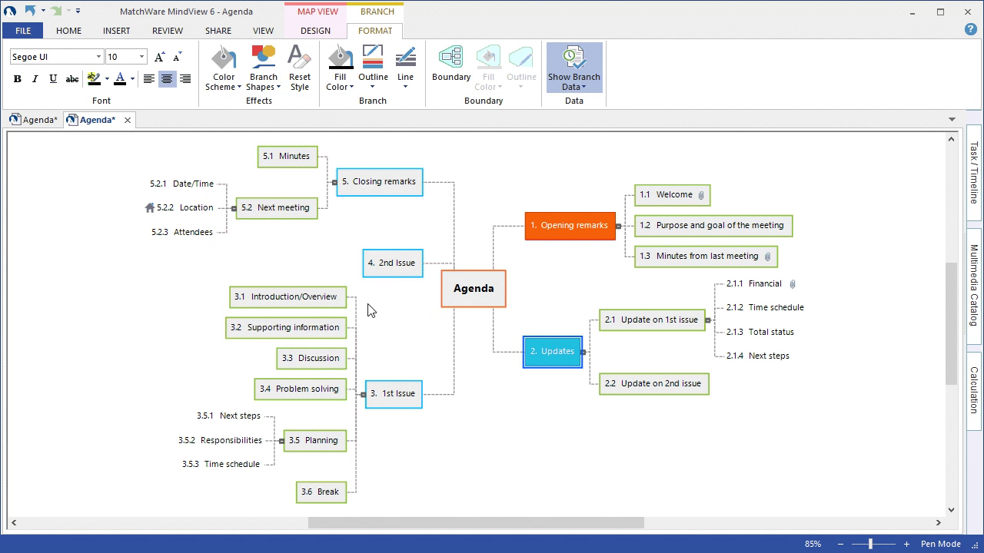
Step: Fill the 3. 1st Issue branch olive green and the 4. 2nd Issue branch brown
{"action": "left_click", "coordinate": [394, 395]}
{"action": "left_click", "coordinate": [222, 76]}
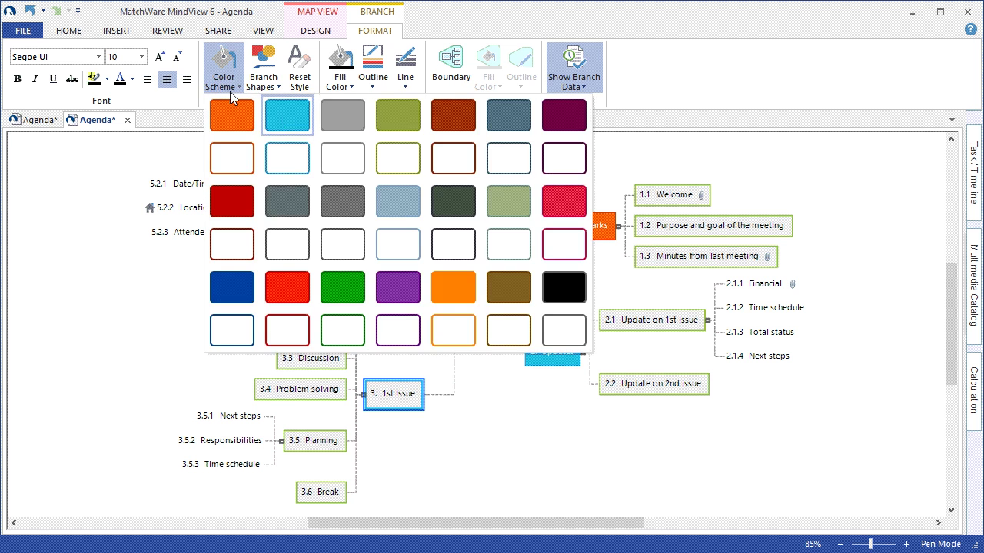
{"action": "left_click", "coordinate": [404, 119]}
{"action": "left_click", "coordinate": [386, 267]}
{"action": "left_click", "coordinate": [222, 80]}
{"action": "left_click", "coordinate": [453, 115]}
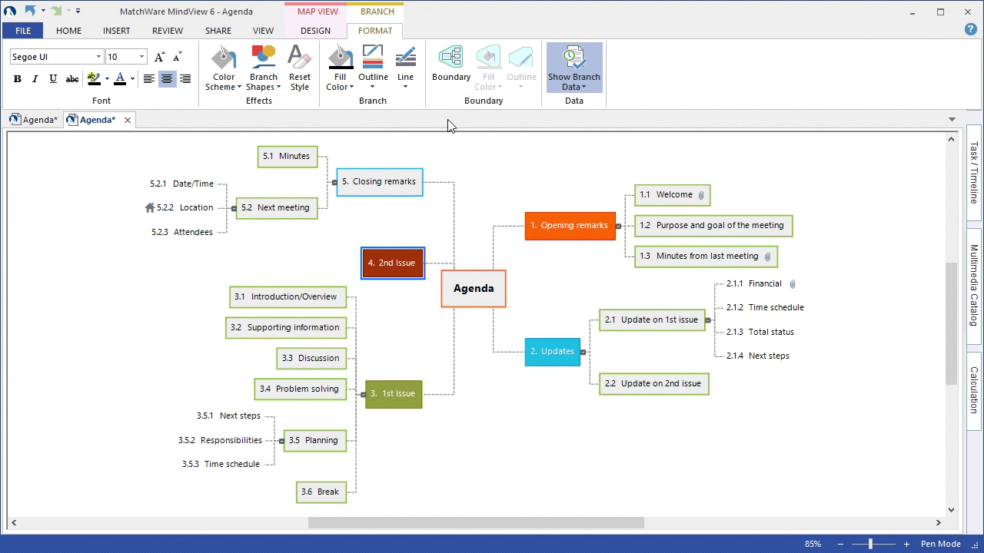
{"action": "left_click", "coordinate": [372, 179]}
Step: Fill the 5. Closing remarks branch slate blue and deselect it
{"action": "left_click", "coordinate": [227, 71]}
{"action": "left_click", "coordinate": [516, 125]}
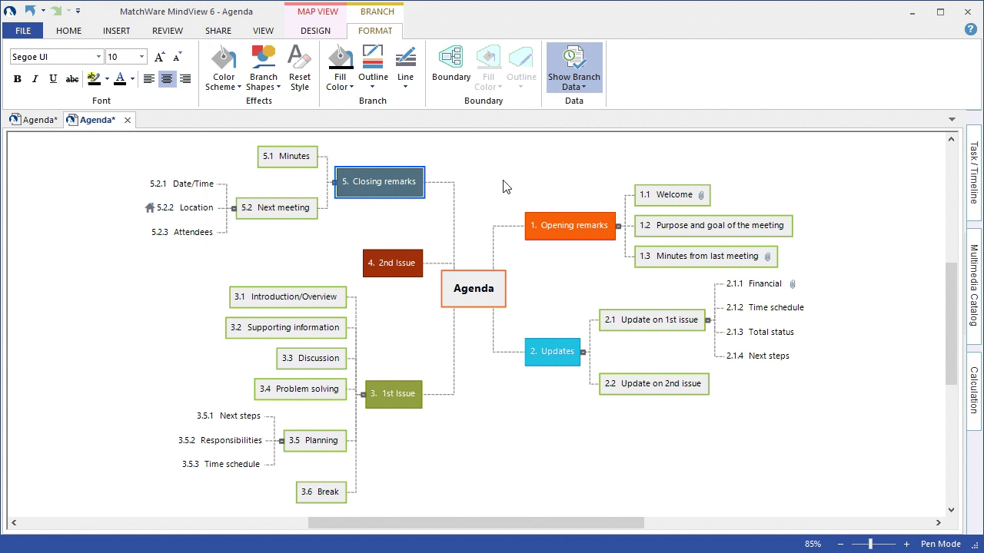
{"action": "left_click", "coordinate": [515, 423]}
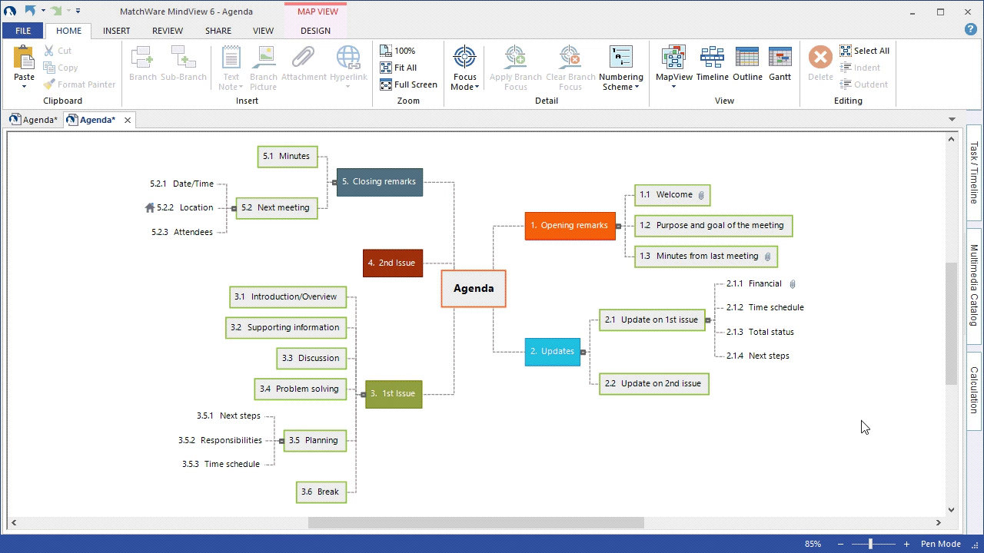
Step: Open the Multimedia Catalog and browse Clipart's Business > Work environment pictures
{"action": "left_click", "coordinate": [976, 311]}
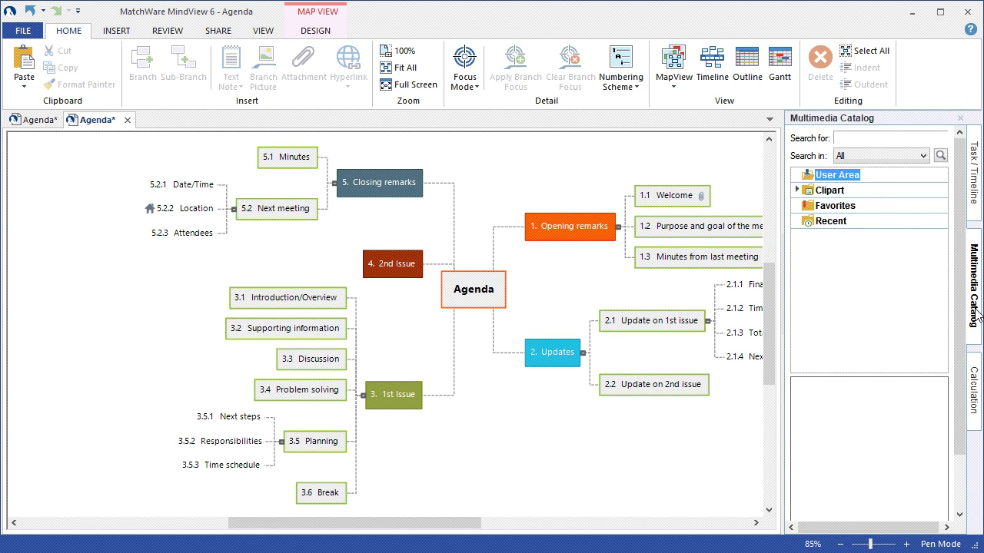
{"action": "left_click", "coordinate": [795, 190]}
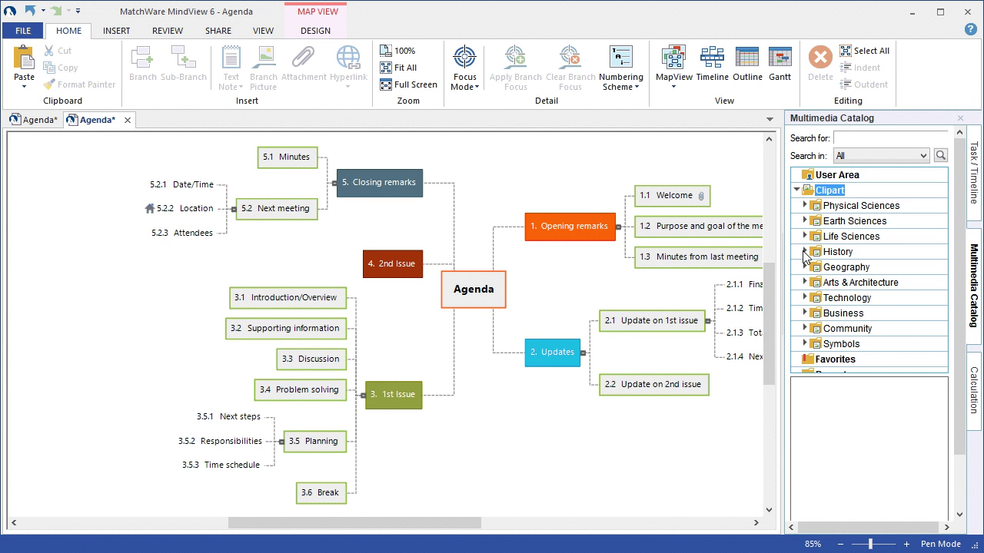
{"action": "left_click", "coordinate": [804, 313]}
{"action": "left_click", "coordinate": [837, 329]}
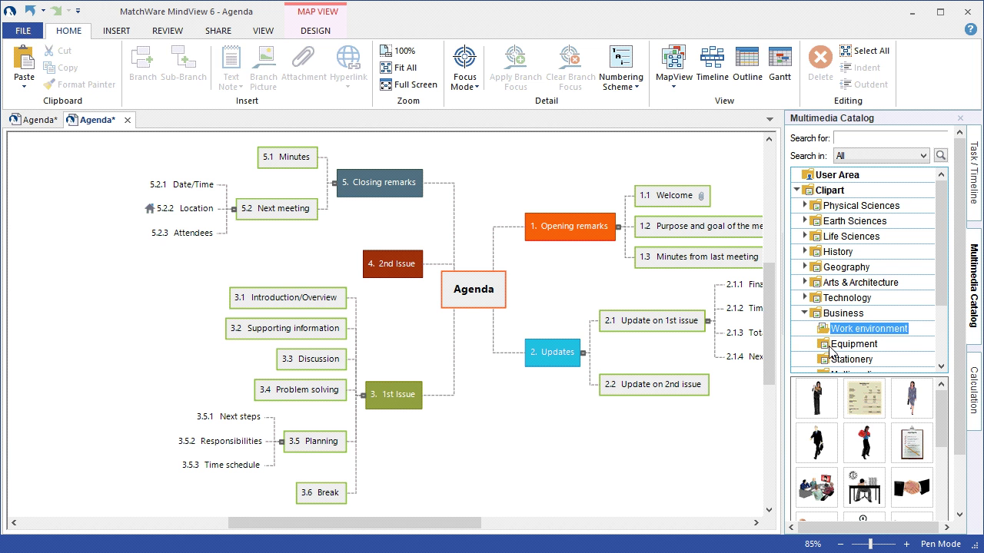
Step: Search clipart for 'meeting' and place a meeting picture on the Agenda topic
{"action": "left_click", "coordinate": [863, 136]}
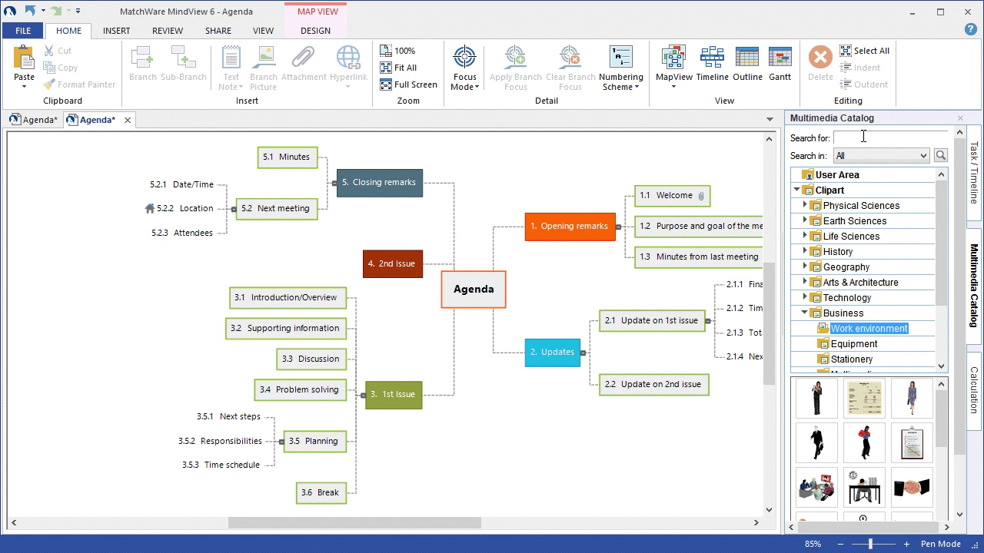
{"action": "type", "text": "meeting"}
{"action": "key", "text": "Return"}
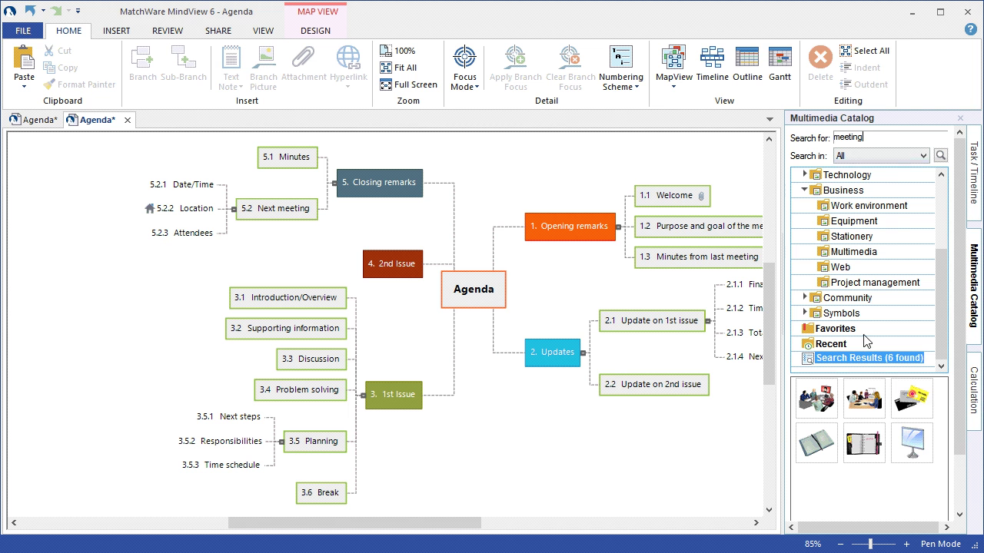
{"action": "mouse_move", "coordinate": [864, 397]}
{"action": "left_click_drag", "start_coordinate": [866, 406], "coordinate": [477, 291]}
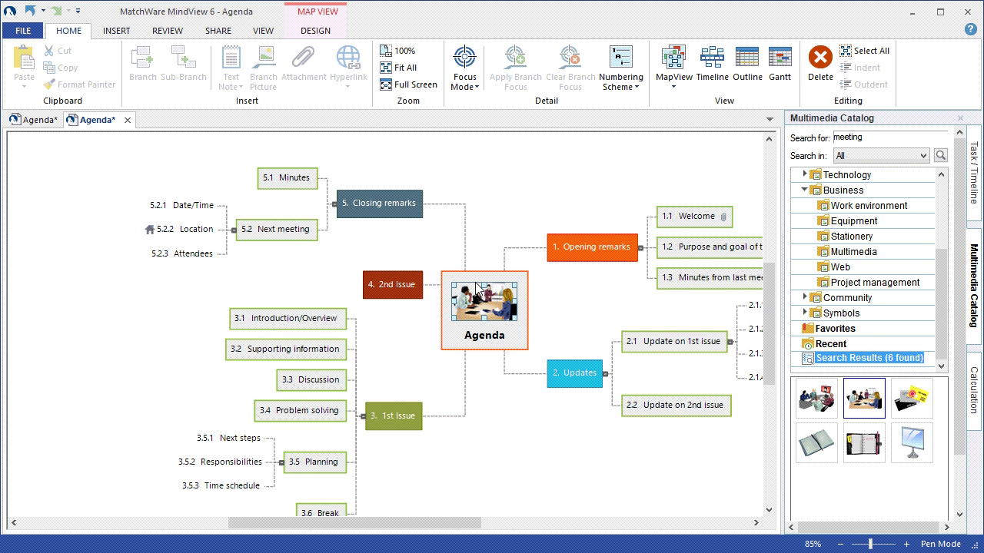
{"action": "left_click", "coordinate": [566, 298]}
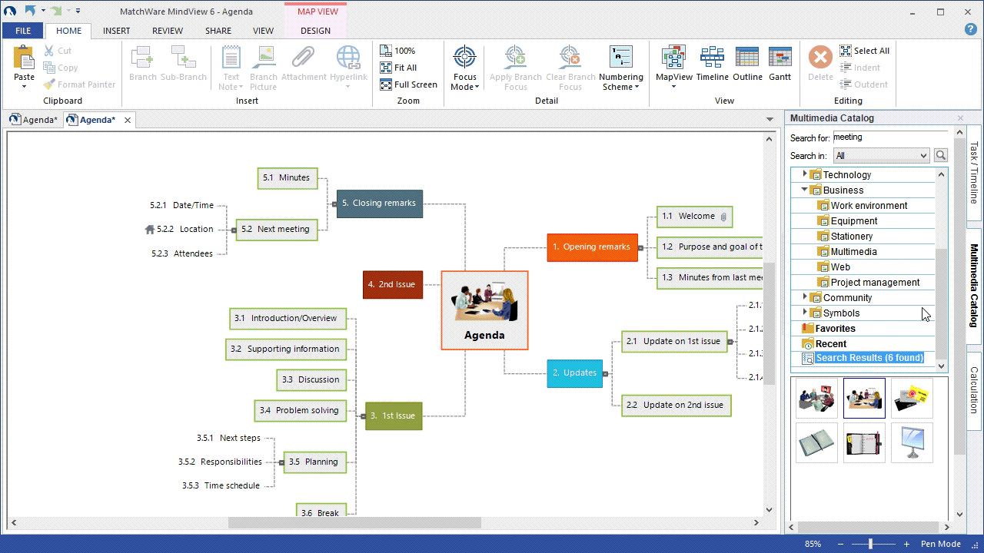
{"action": "left_click", "coordinate": [974, 315]}
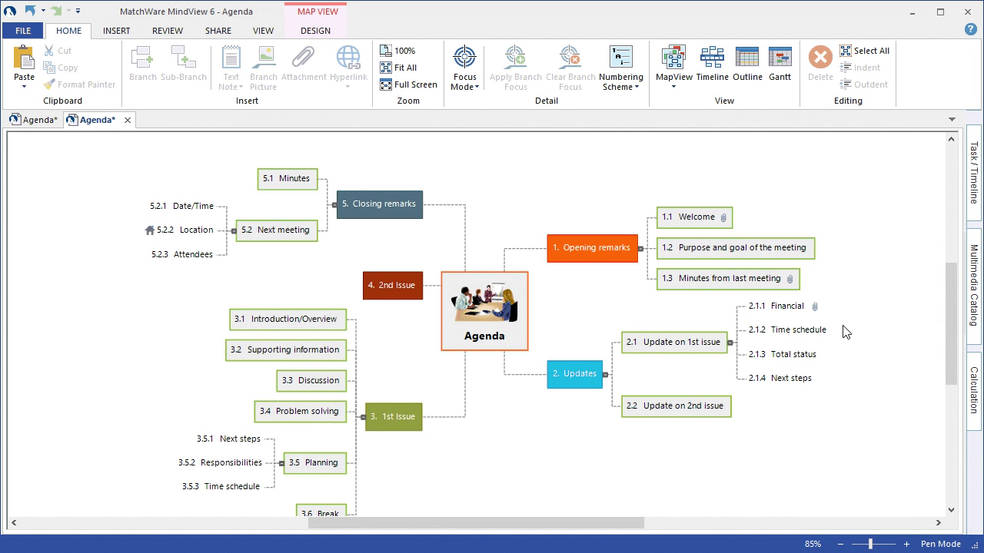
{"action": "left_click", "coordinate": [575, 372]}
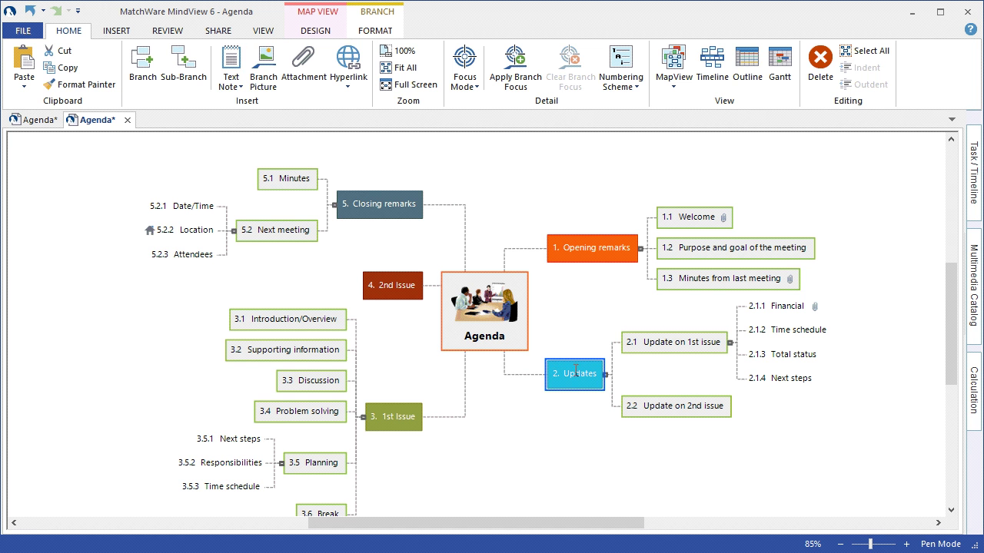
{"action": "left_click", "coordinate": [117, 32]}
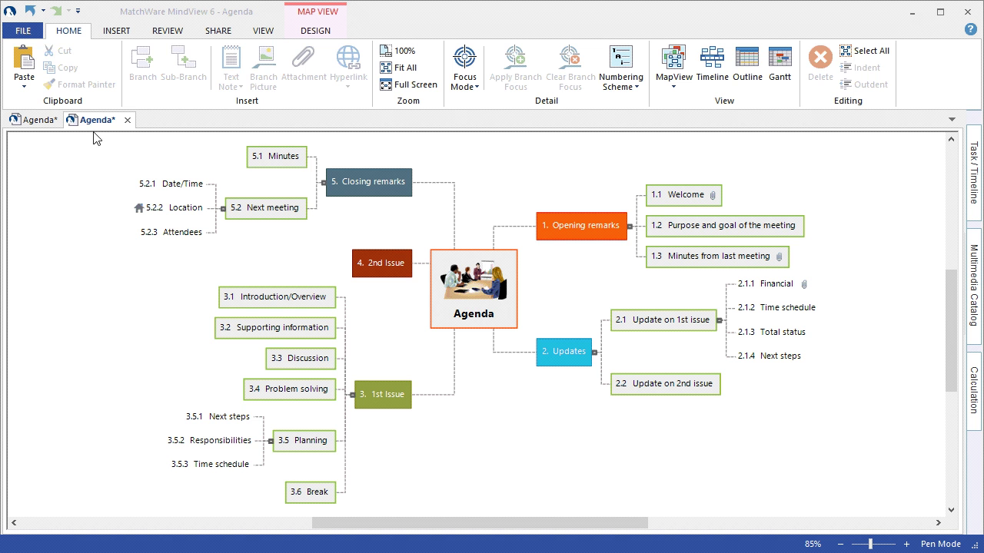
Step: Export the Agenda map to Microsoft Word using Quick Word Export defaults
{"action": "left_click", "coordinate": [26, 31]}
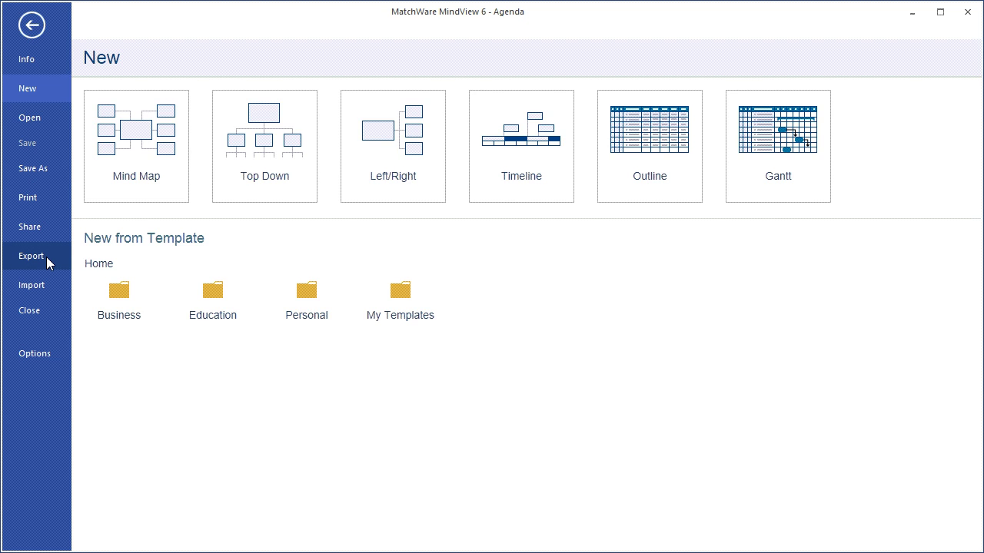
{"action": "left_click", "coordinate": [46, 258]}
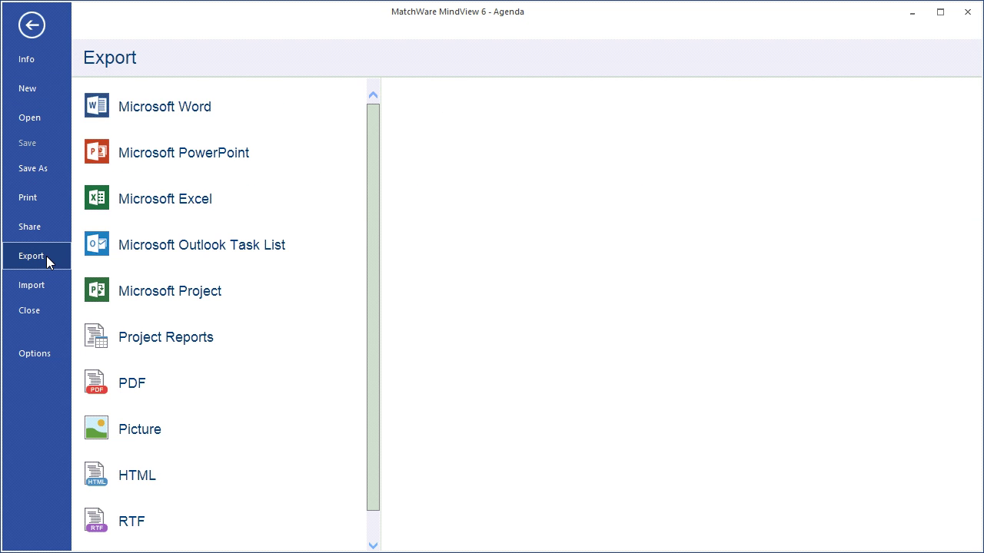
{"action": "left_click", "coordinate": [233, 121]}
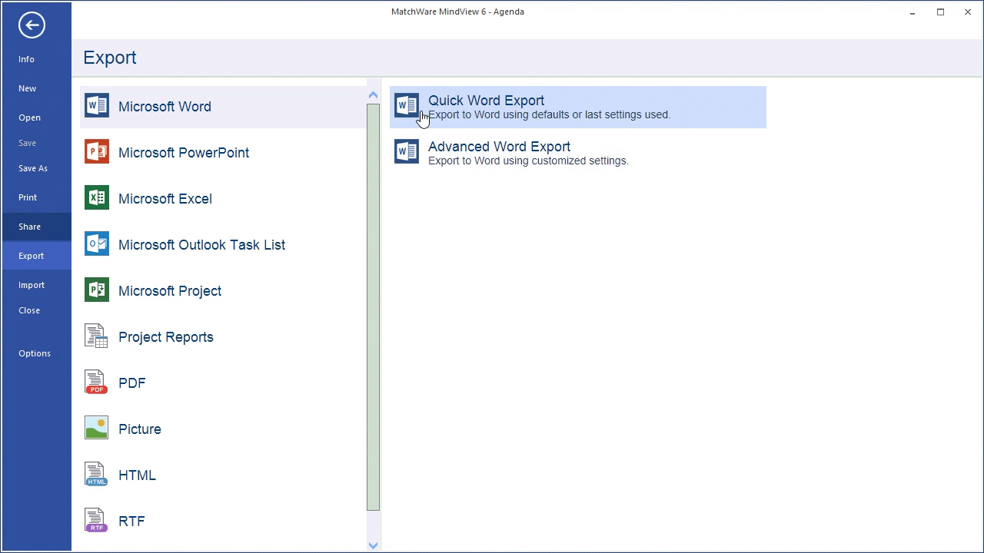
{"action": "left_click", "coordinate": [421, 115]}
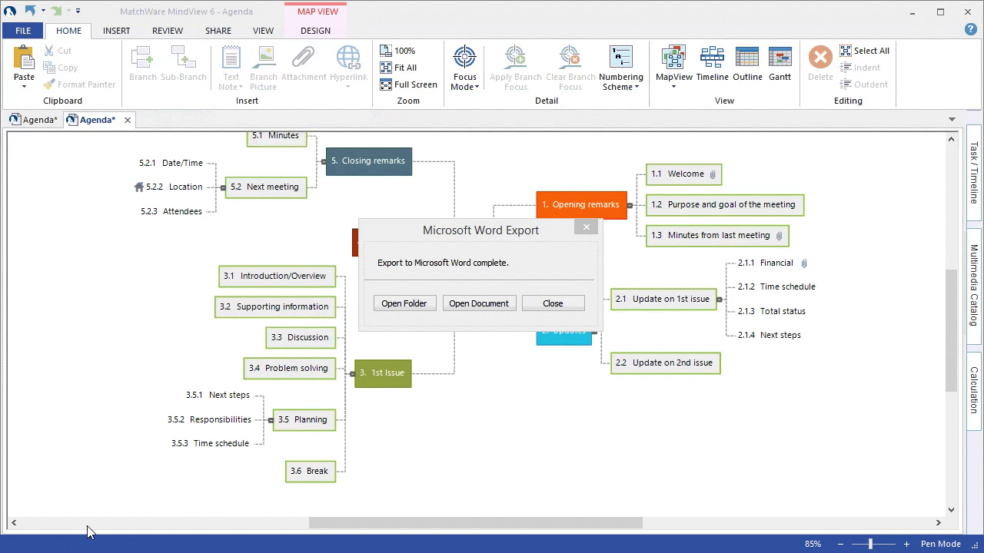
{"action": "left_click", "coordinate": [469, 234]}
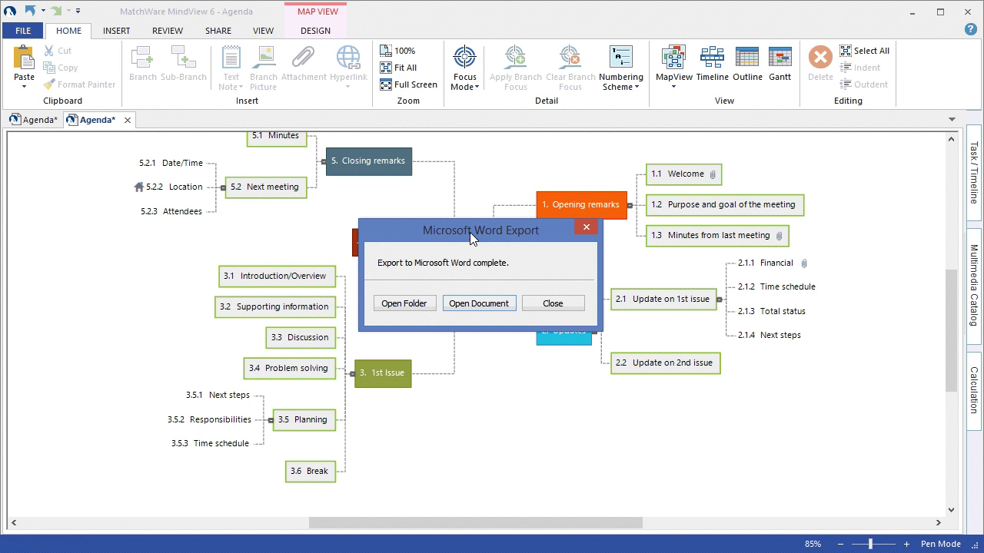
Step: Review the exported Word document, jumping to Opening remarks from its table of contents
{"action": "left_click", "coordinate": [504, 305]}
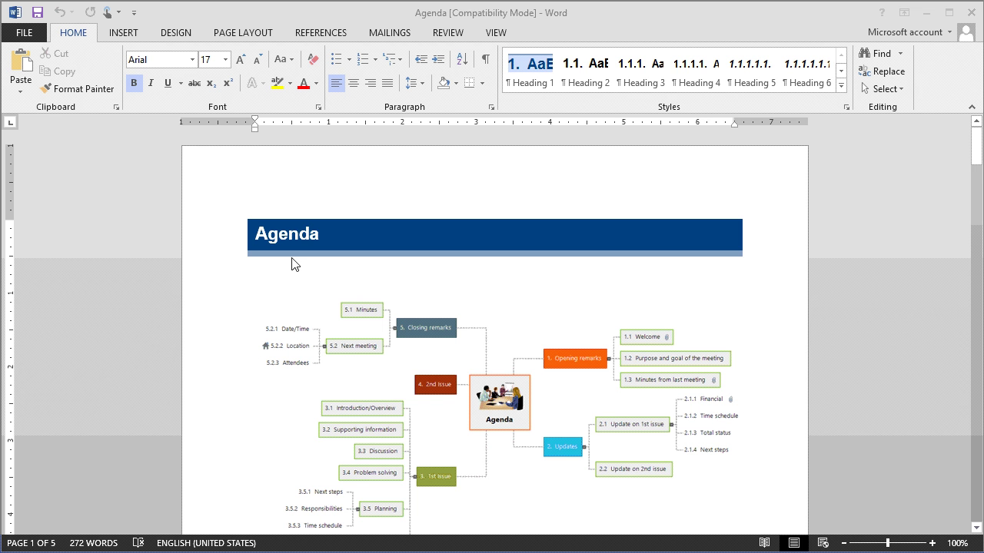
{"action": "scroll", "coordinate": [298, 298], "scroll_direction": "down", "scroll_amount": 2}
{"action": "scroll", "coordinate": [298, 299], "scroll_direction": "down", "scroll_amount": 2}
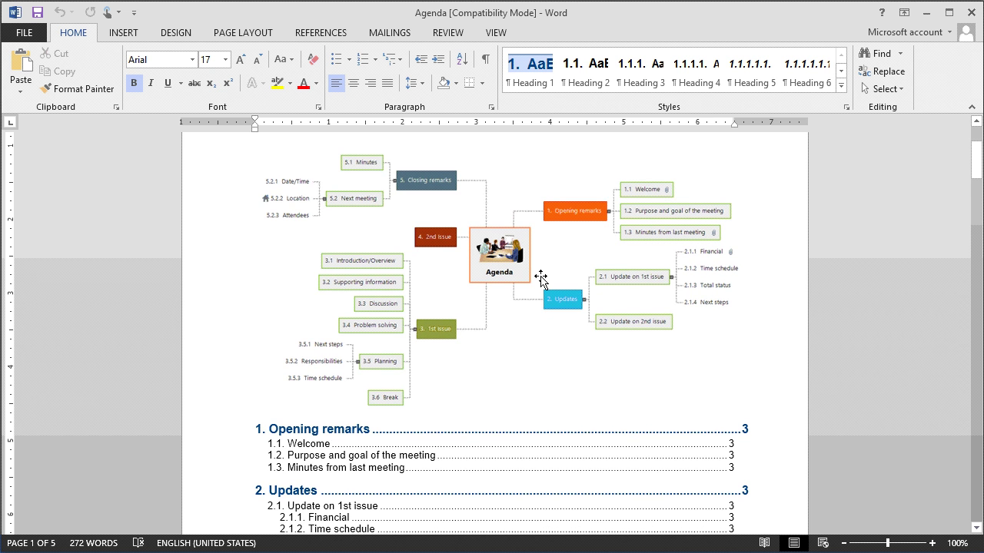
{"action": "scroll", "coordinate": [539, 279], "scroll_direction": "down", "scroll_amount": 2}
{"action": "scroll", "coordinate": [538, 280], "scroll_direction": "down", "scroll_amount": 1}
{"action": "scroll", "coordinate": [538, 281], "scroll_direction": "down", "scroll_amount": 1}
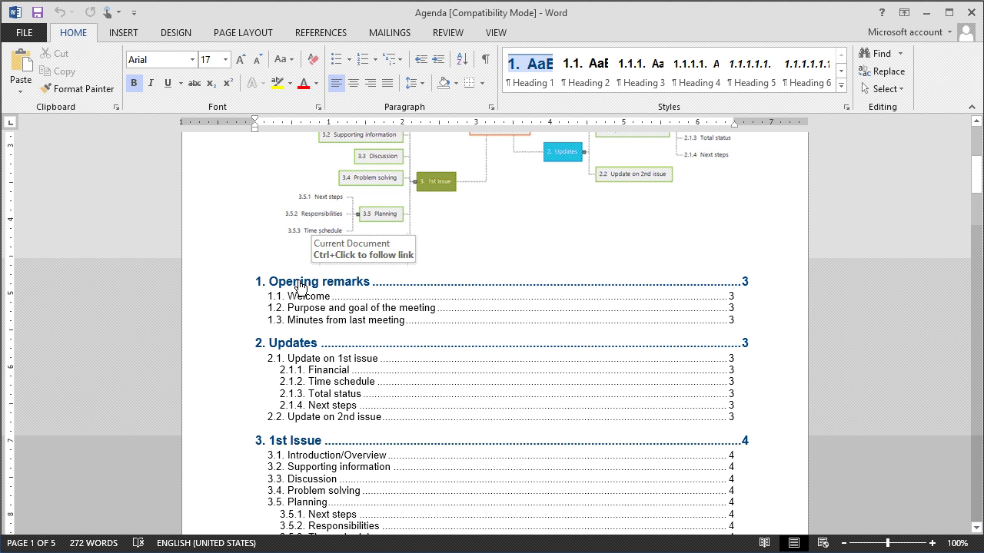
{"action": "left_click", "coordinate": [300, 288], "text": "ctrl"}
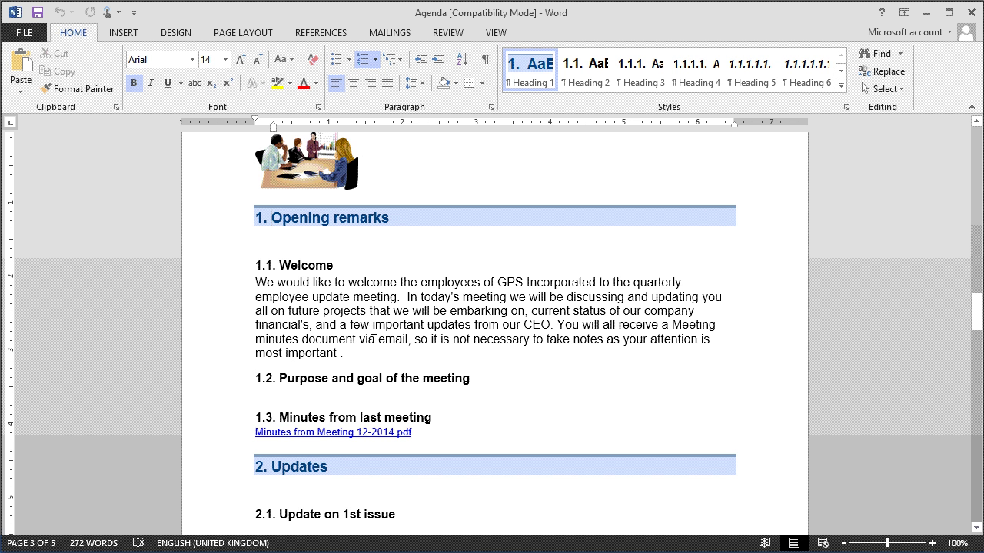
{"action": "scroll", "coordinate": [376, 329], "scroll_direction": "down", "scroll_amount": 3}
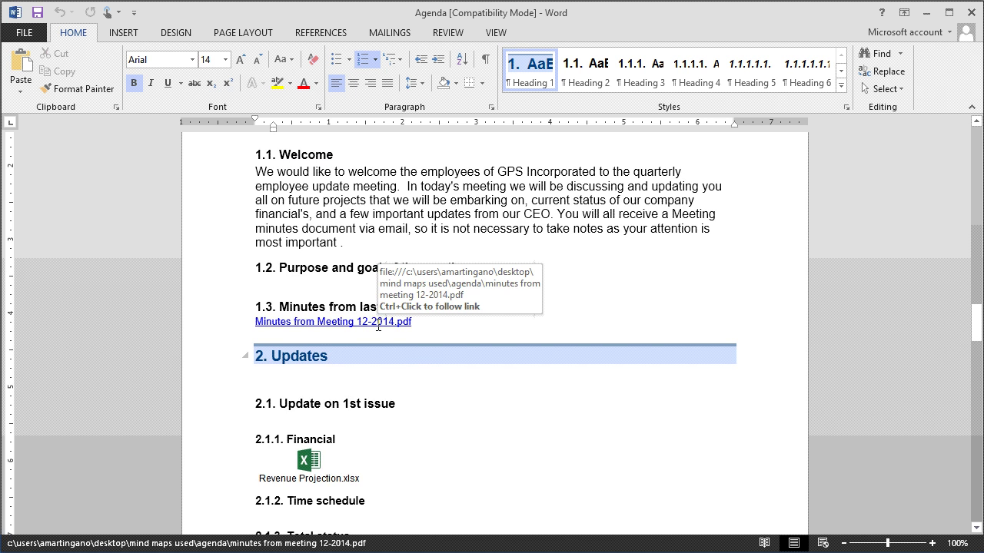
{"action": "scroll", "coordinate": [413, 413], "scroll_direction": "down", "scroll_amount": 2}
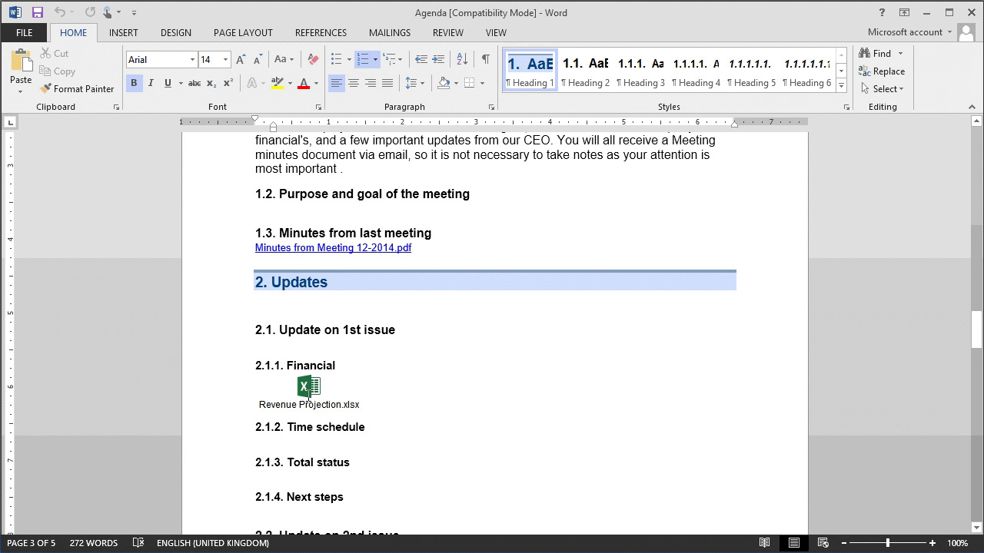